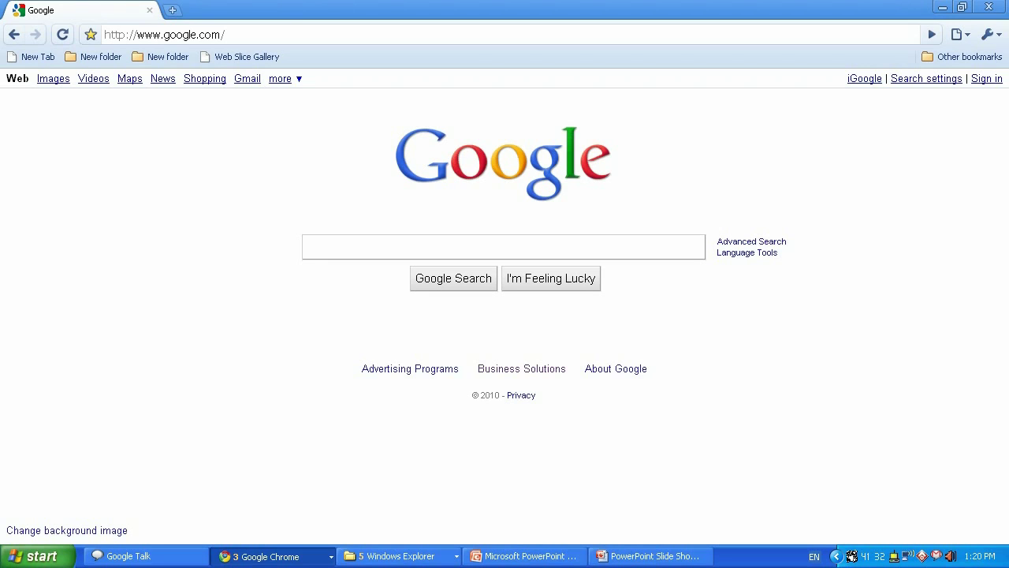
# Search Google for 'ati catalyst driver download'
pyautogui.write('ati catalyst drive')
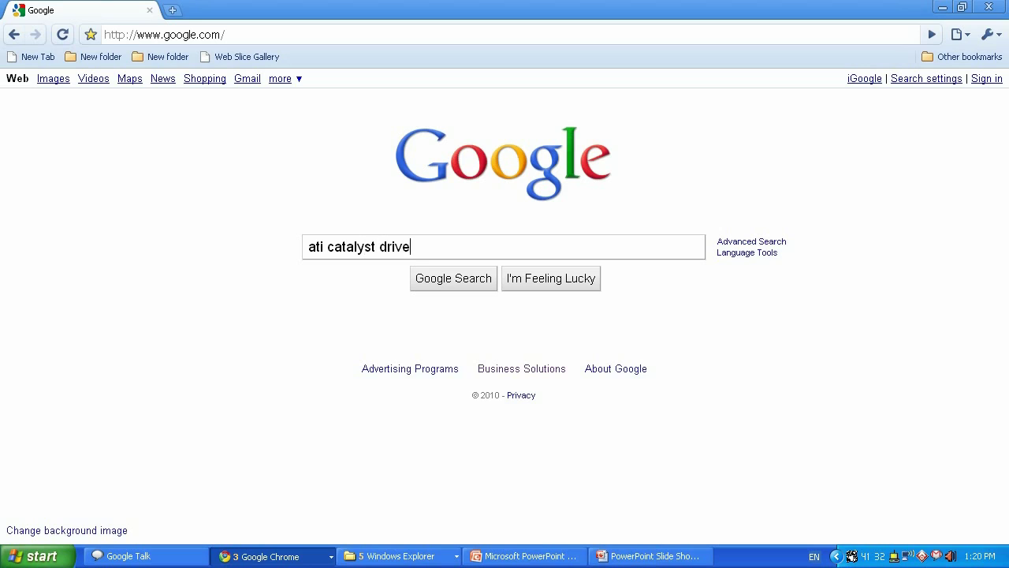
pyautogui.write('r download')
pyautogui.press('Return')
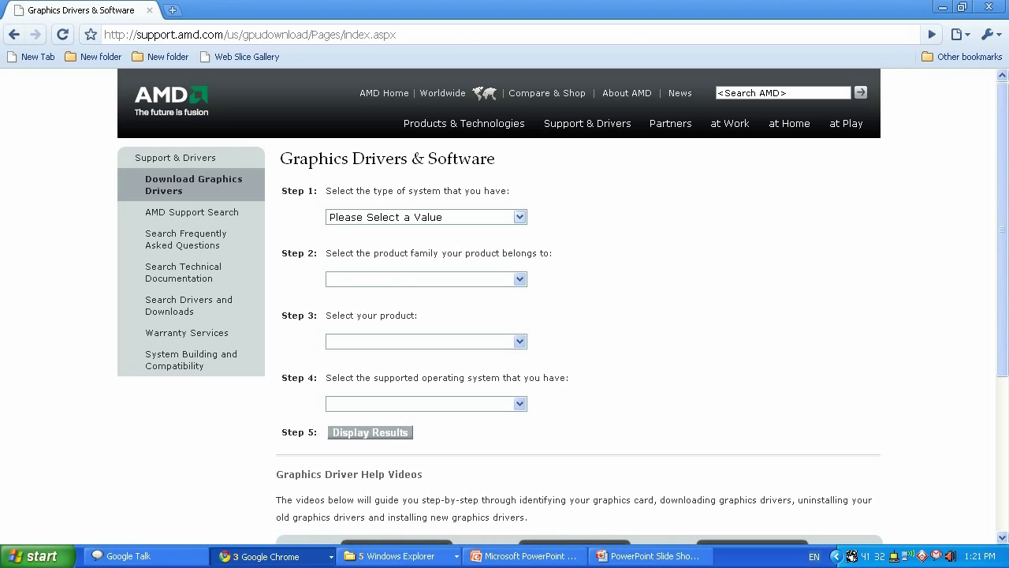
# Select Desktop Graphics, Radeon HD Series, Radeon HD 5xxx Series PCIe and Windows XP - 32 Bit on AMD's driver page
pyautogui.click(519, 217)
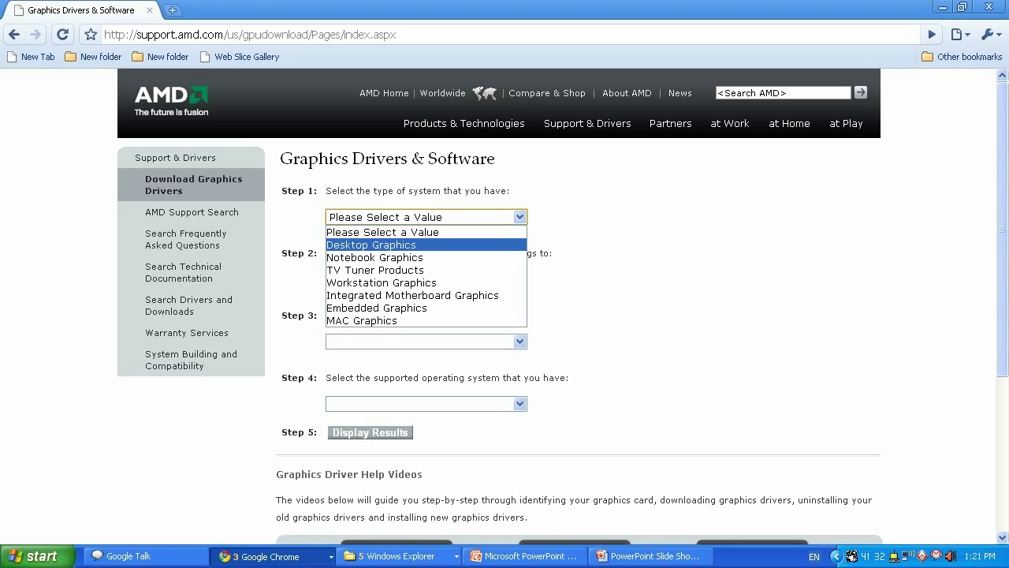
pyautogui.click(371, 244)
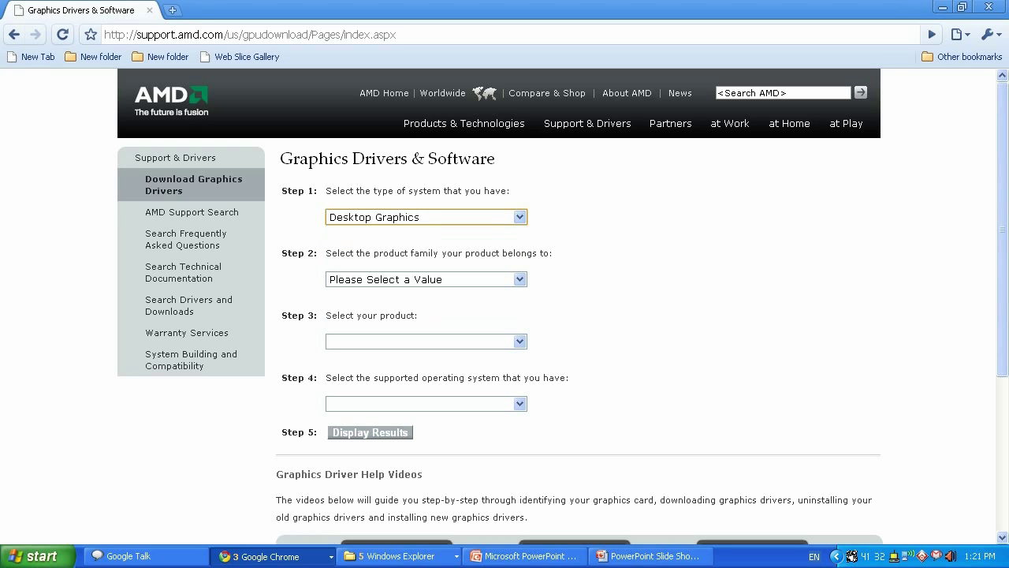
pyautogui.click(520, 279)
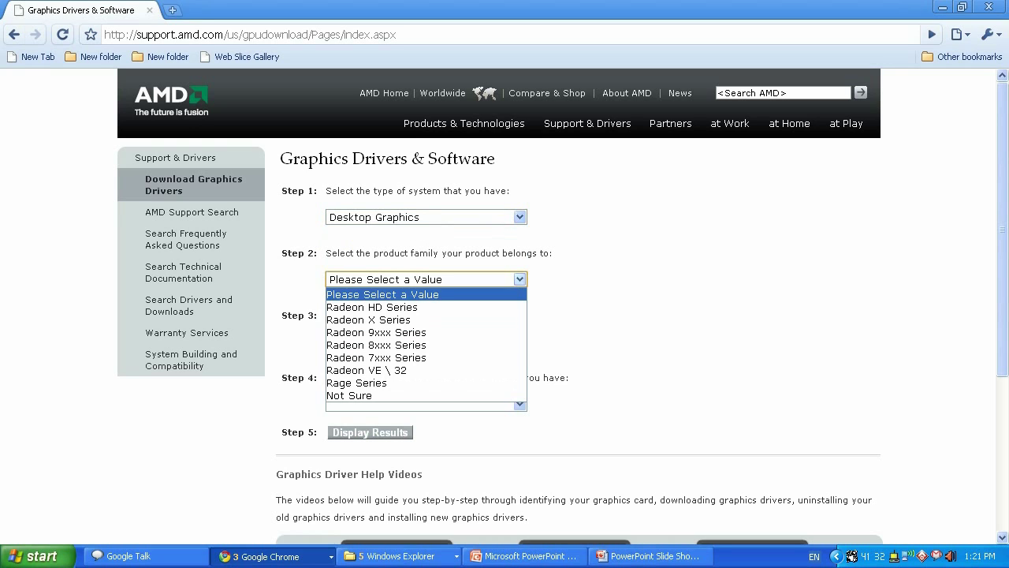
pyautogui.click(371, 307)
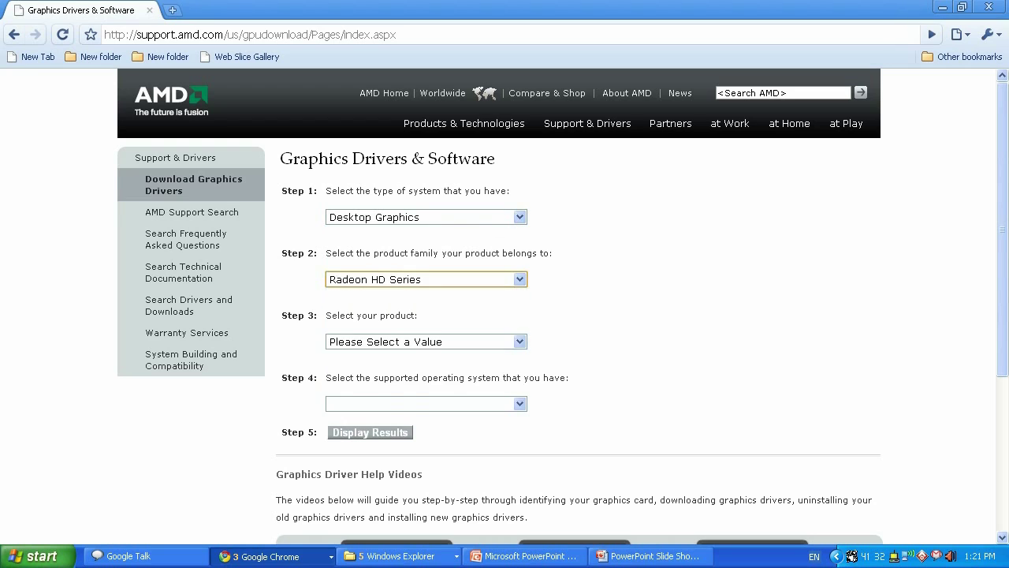
pyautogui.click(520, 341)
pyautogui.click(398, 369)
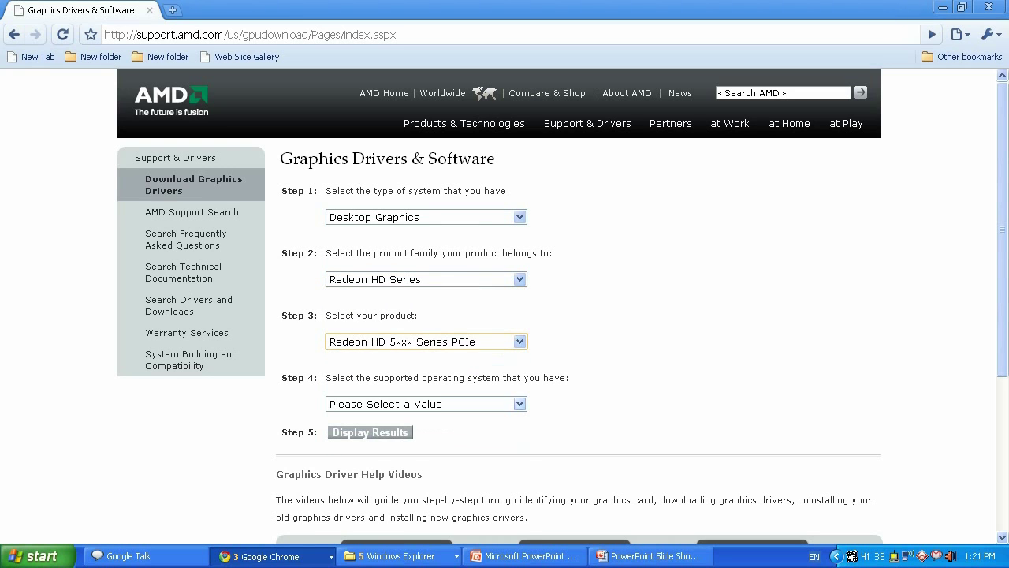
pyautogui.click(519, 404)
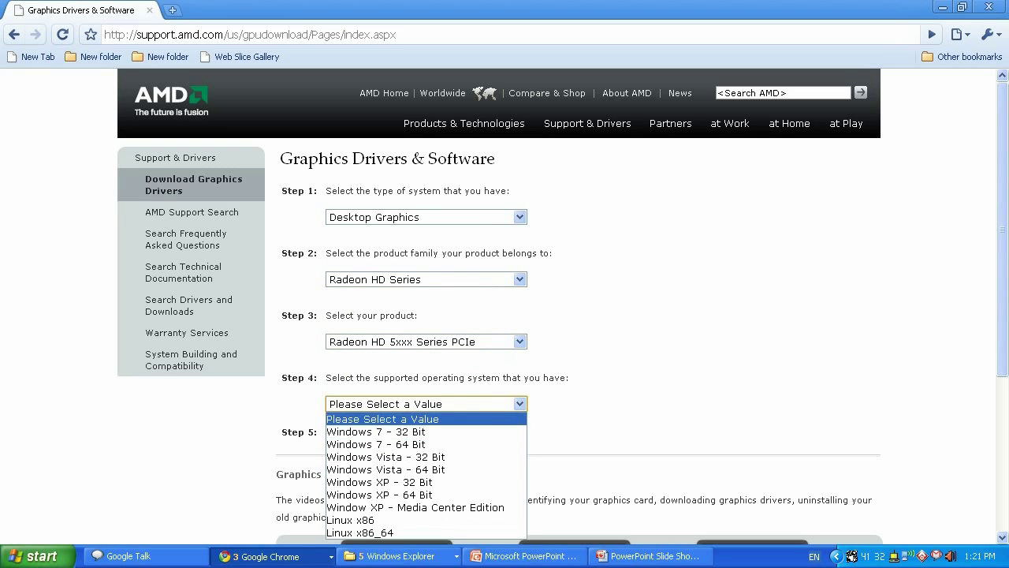
pyautogui.click(379, 481)
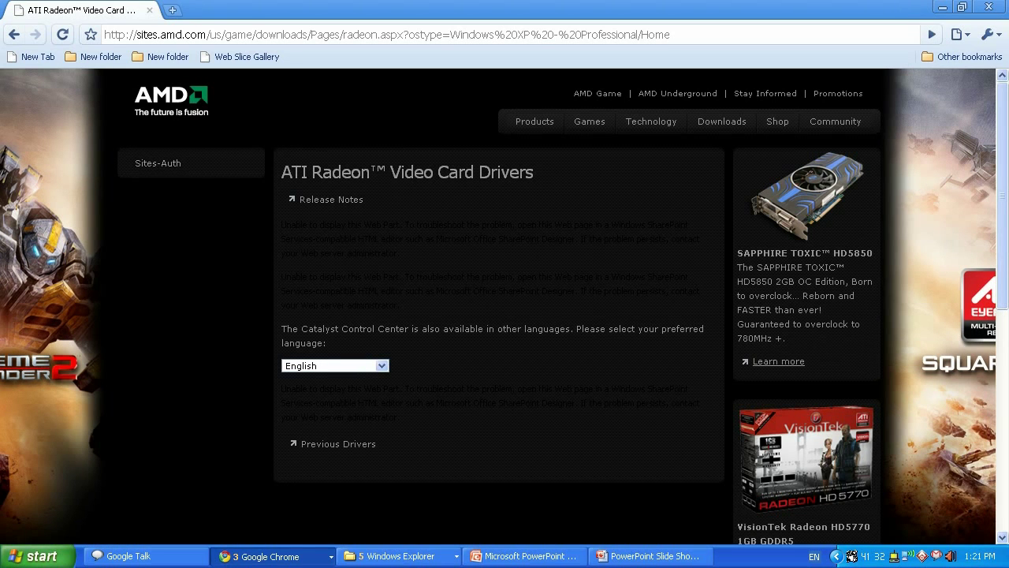
# Keep the driver language as English, then go back to the Google driver results
pyautogui.scroll(-2, 505, 307)
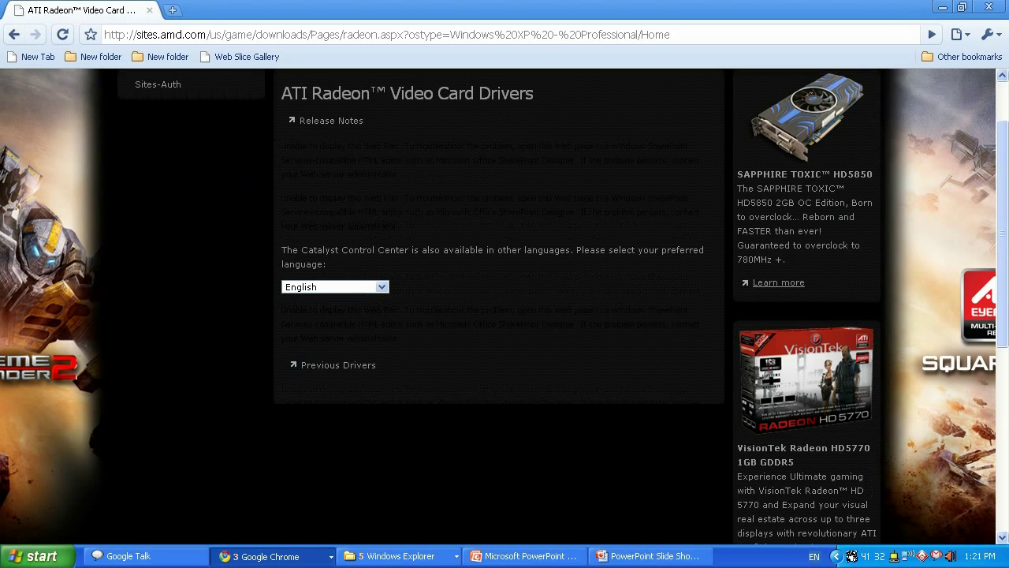
pyautogui.scroll(2, 382, 365)
pyautogui.click(382, 365)
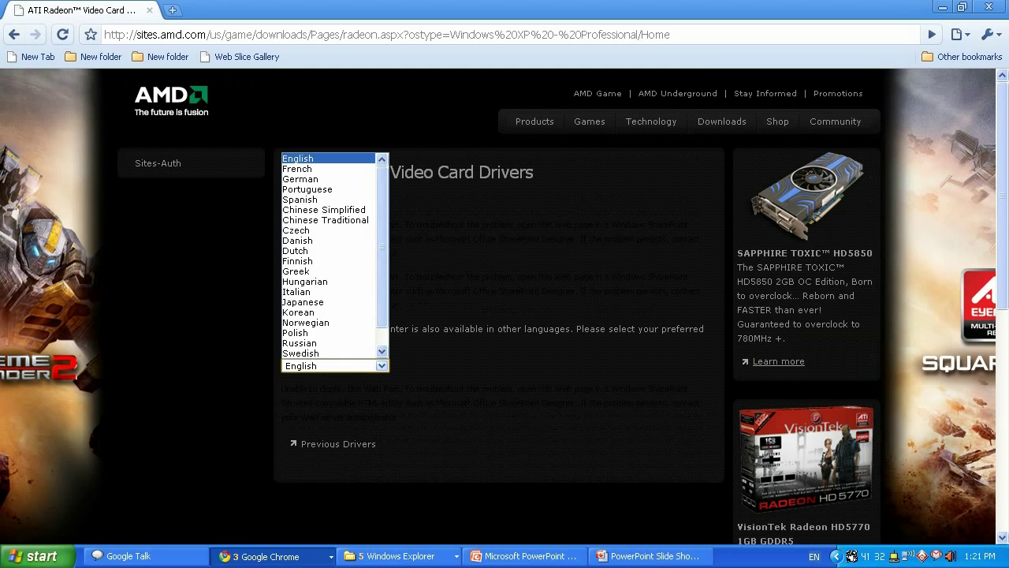
pyautogui.press('Escape')
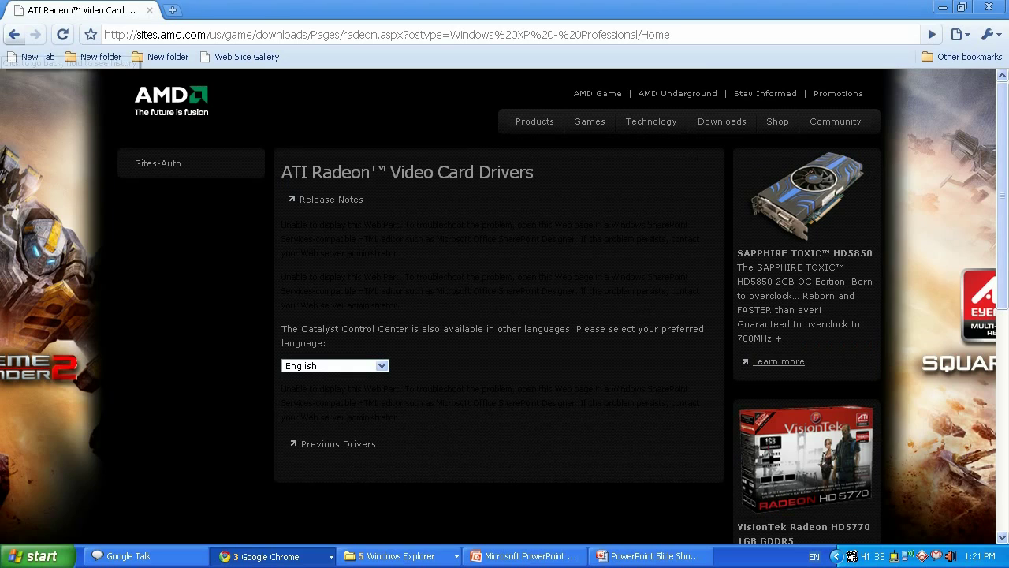
pyautogui.click(13, 35)
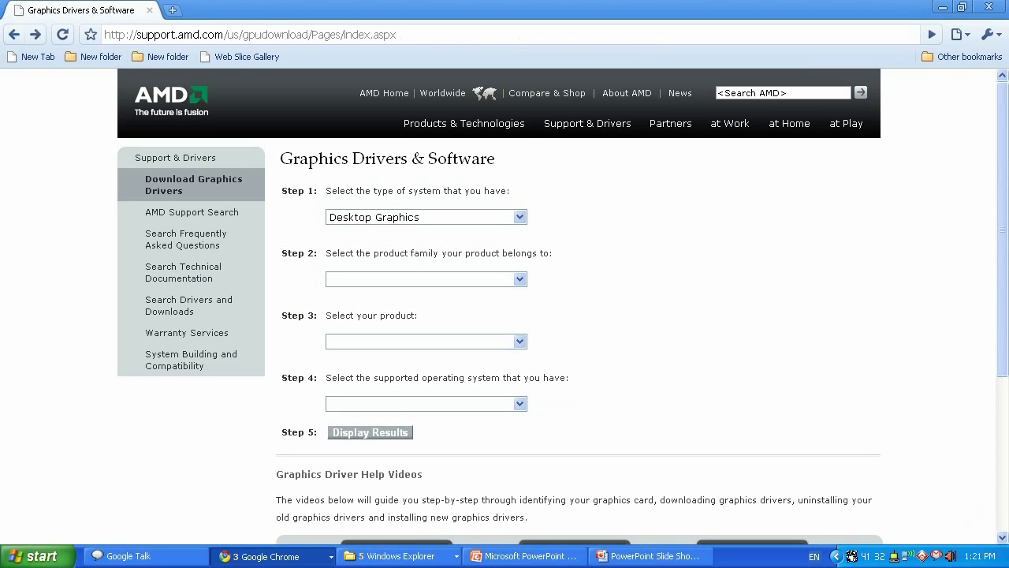
pyautogui.click(13, 35)
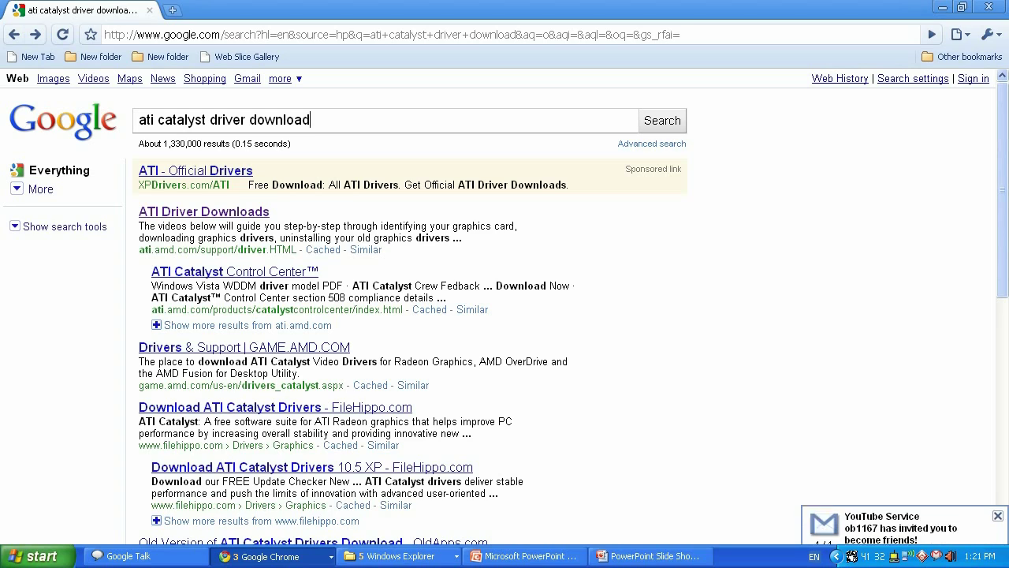
# Replace the Google query with 'gpu-z download' and run the search
pyautogui.moveTo(311, 120); pyautogui.dragTo(139, 120)
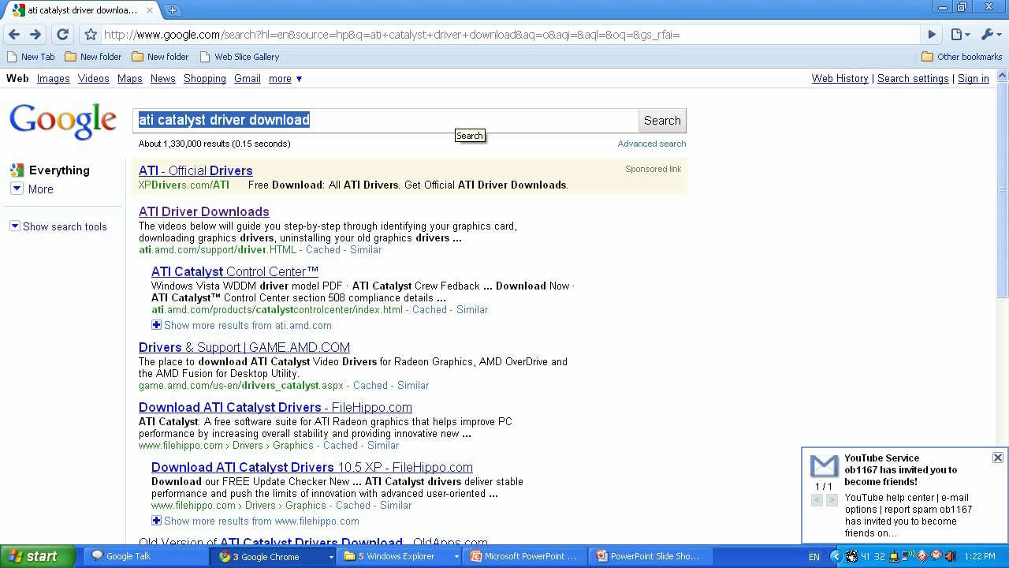
pyautogui.write('gpu-z')
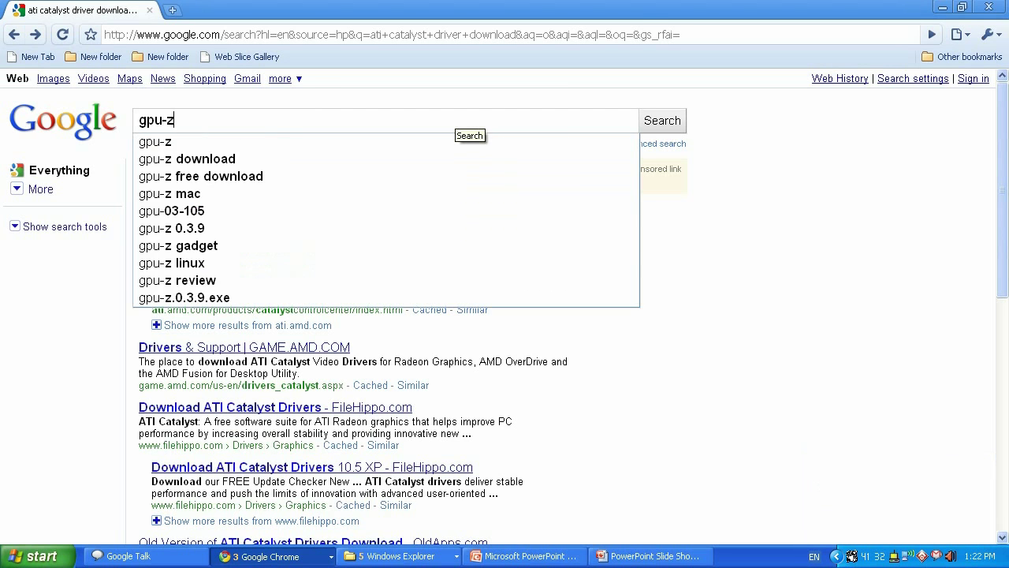
pyautogui.press('Return')
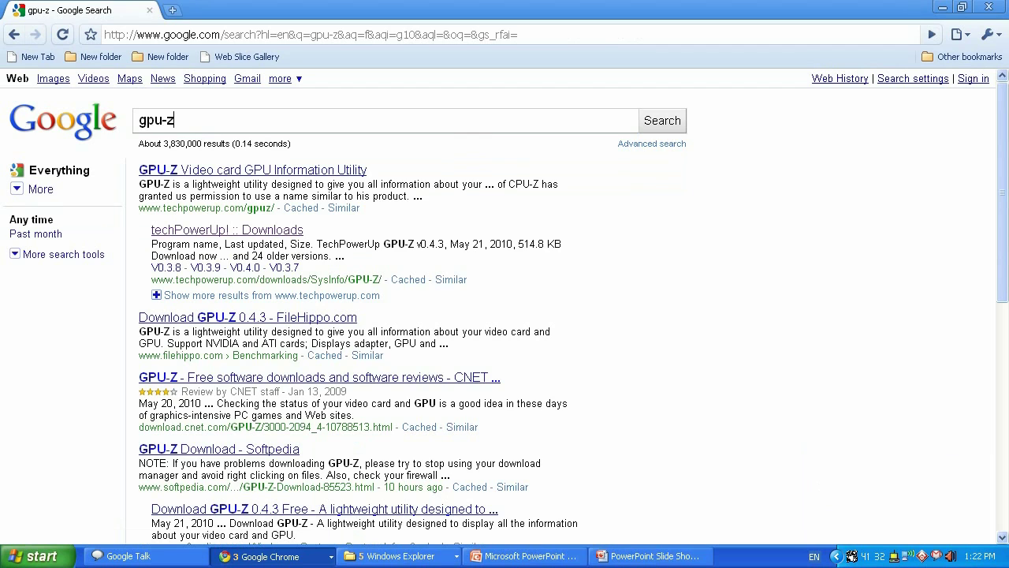
pyautogui.write('download')
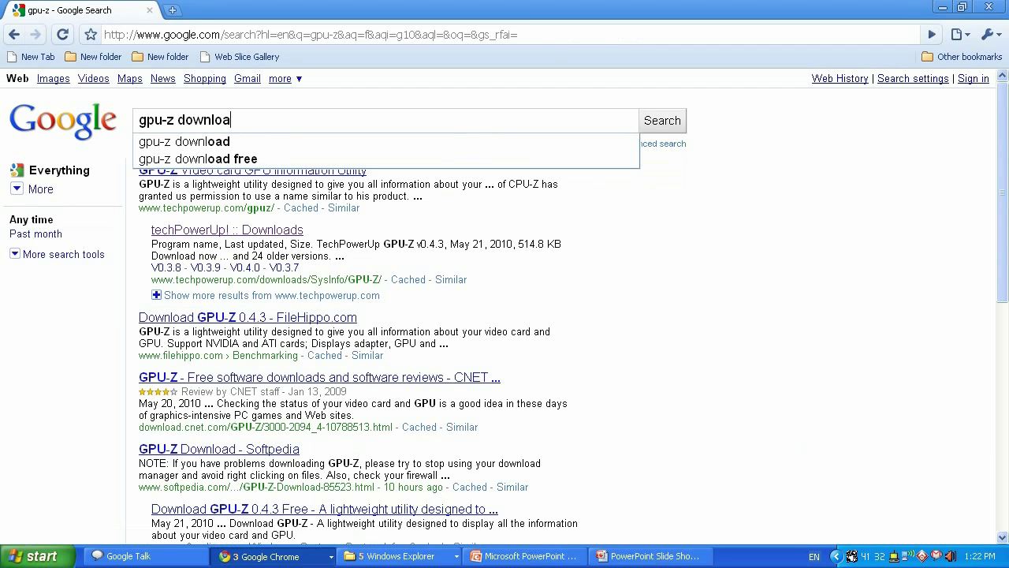
pyautogui.press('Return')
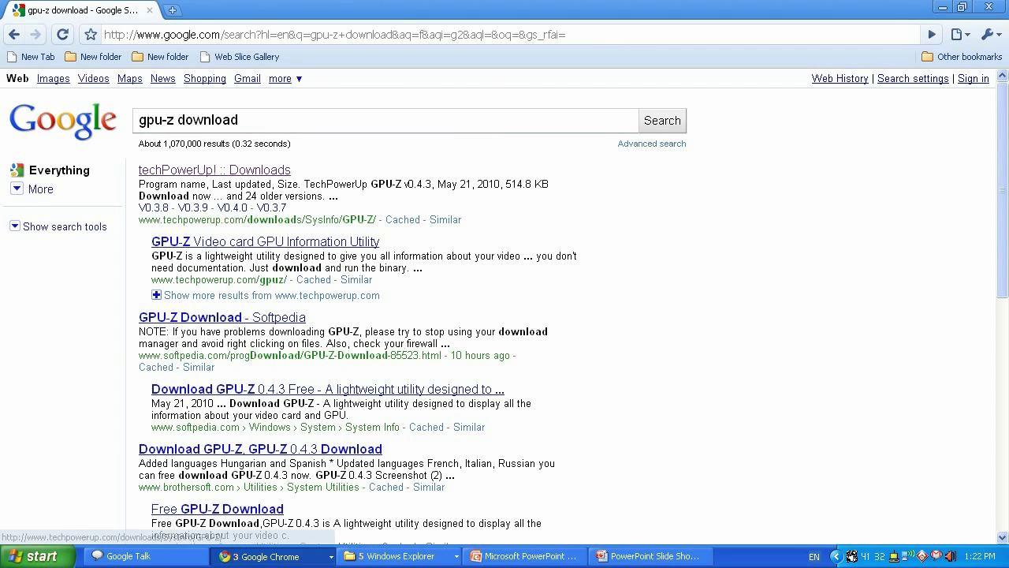
# Download the GPU-Z v0.4.3 installer from techPowerUp and return to the search results
pyautogui.click(212, 170)
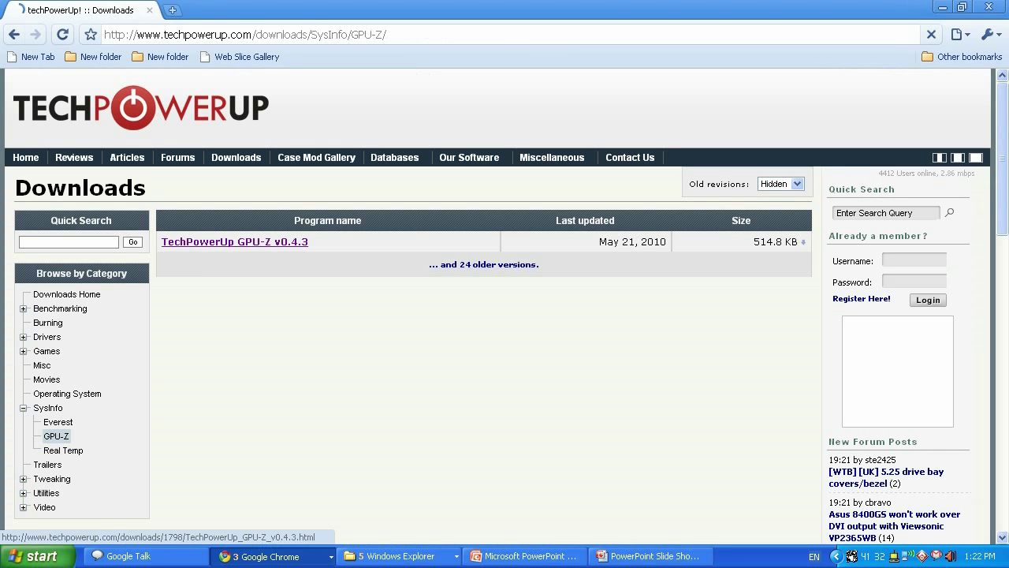
pyautogui.click(235, 241)
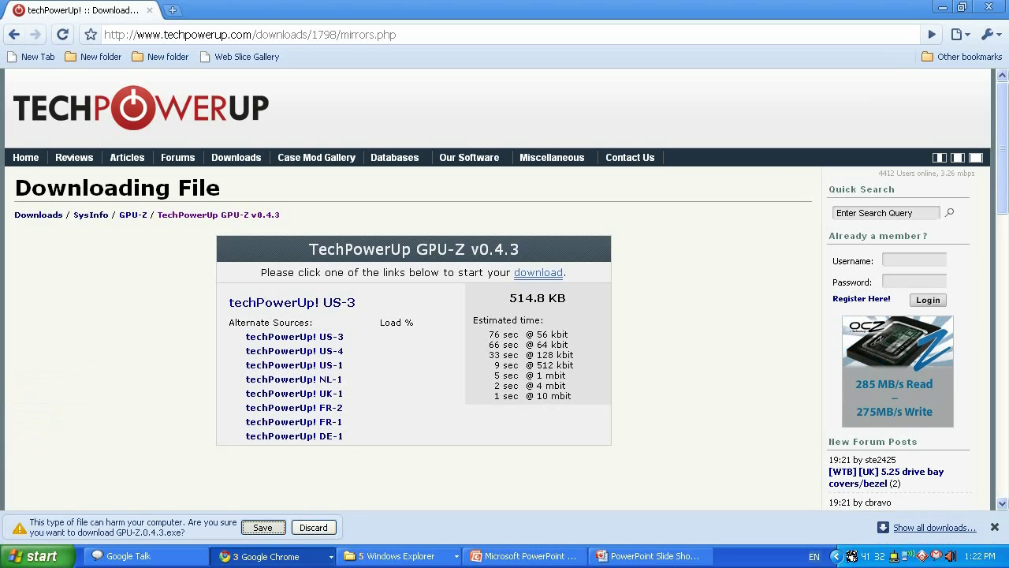
pyautogui.click(262, 527)
pyautogui.hotkey('alt', 'Left')
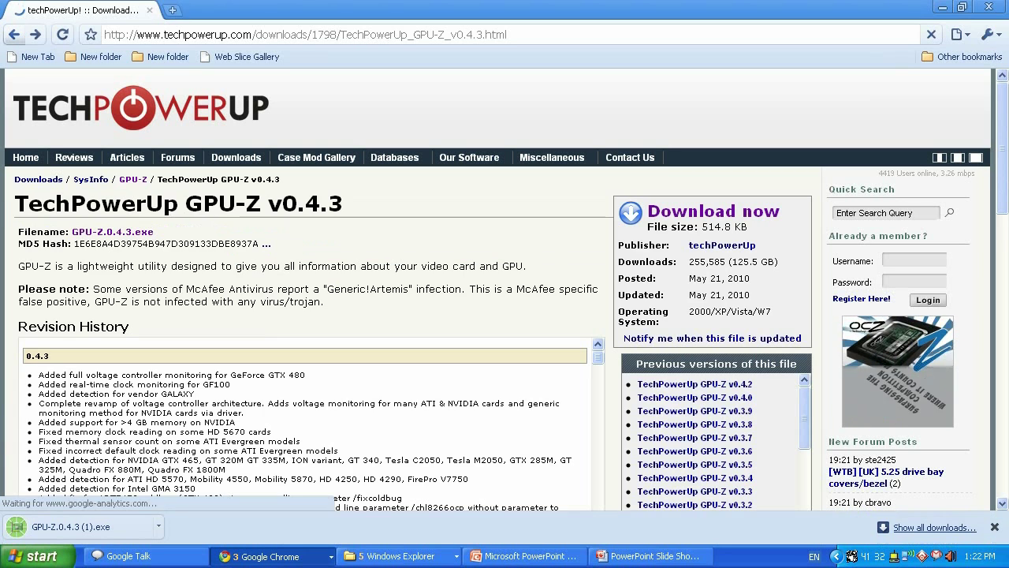
pyautogui.hotkey('alt', 'Left')
pyautogui.hotkey('alt', 'Left')
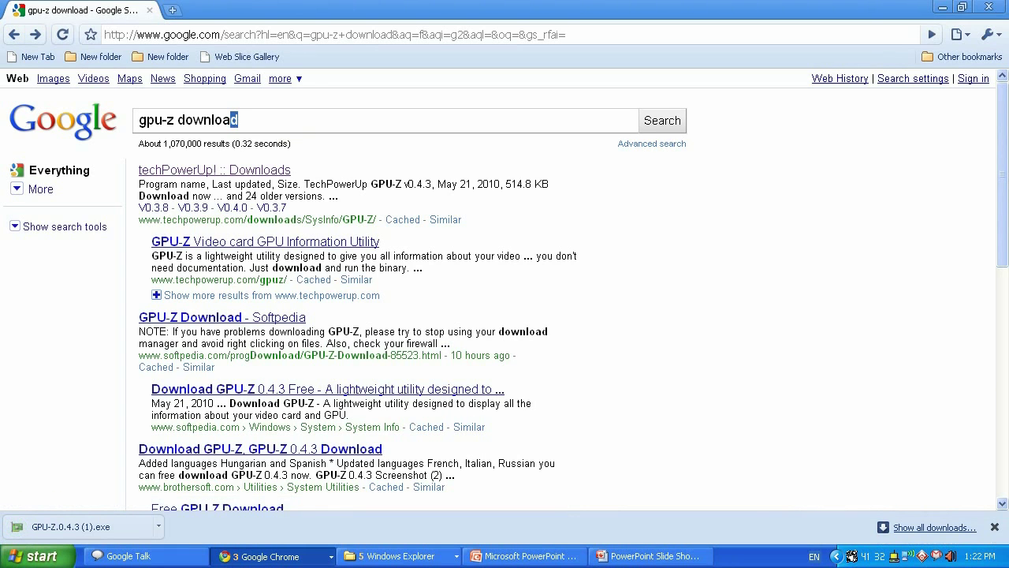
# Search Google for 'ati tray tools download'
pyautogui.moveTo(139, 119); pyautogui.dragTo(174, 120)
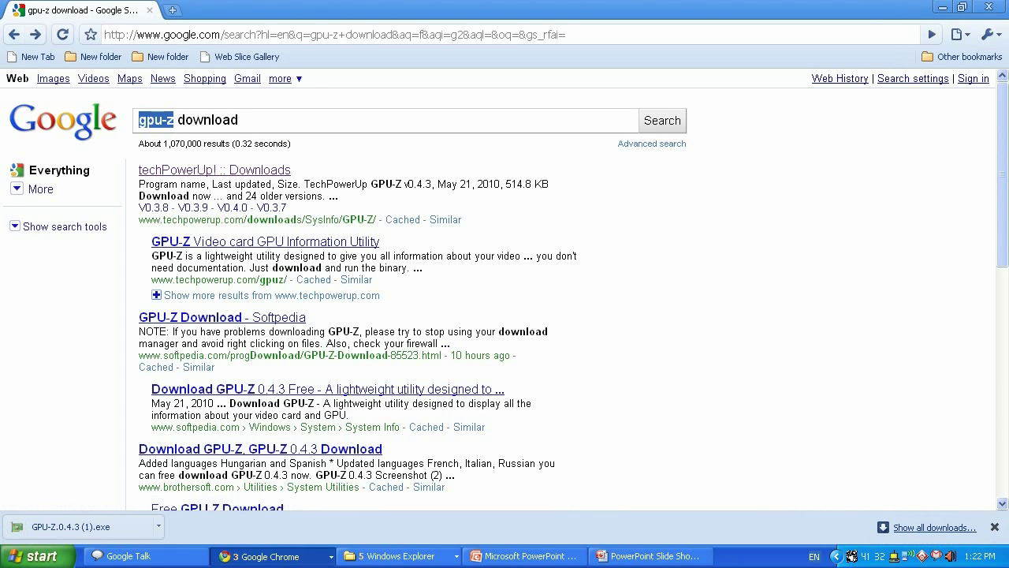
pyautogui.write('ati t')
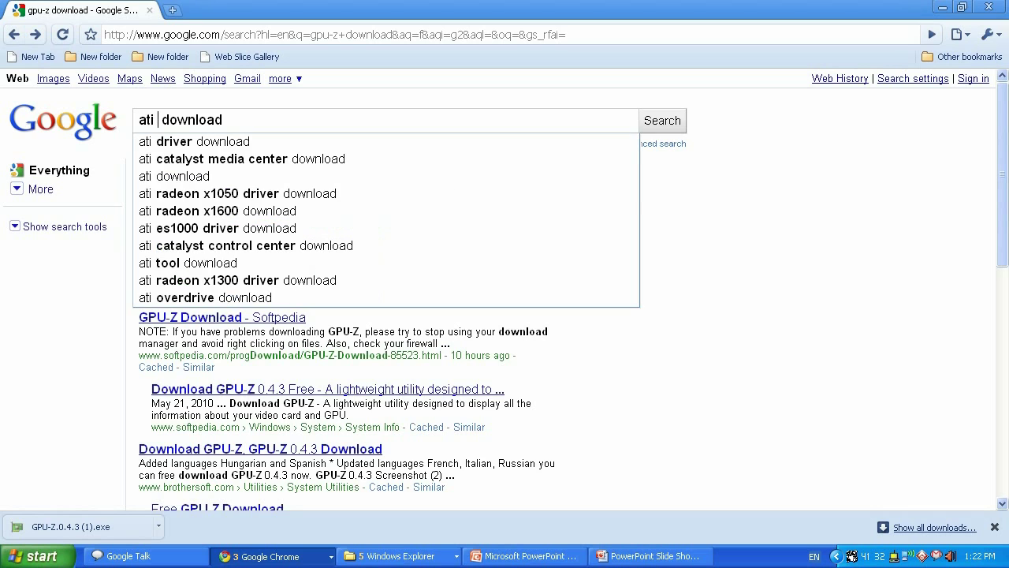
pyautogui.write('ray tools')
pyautogui.press('Return')
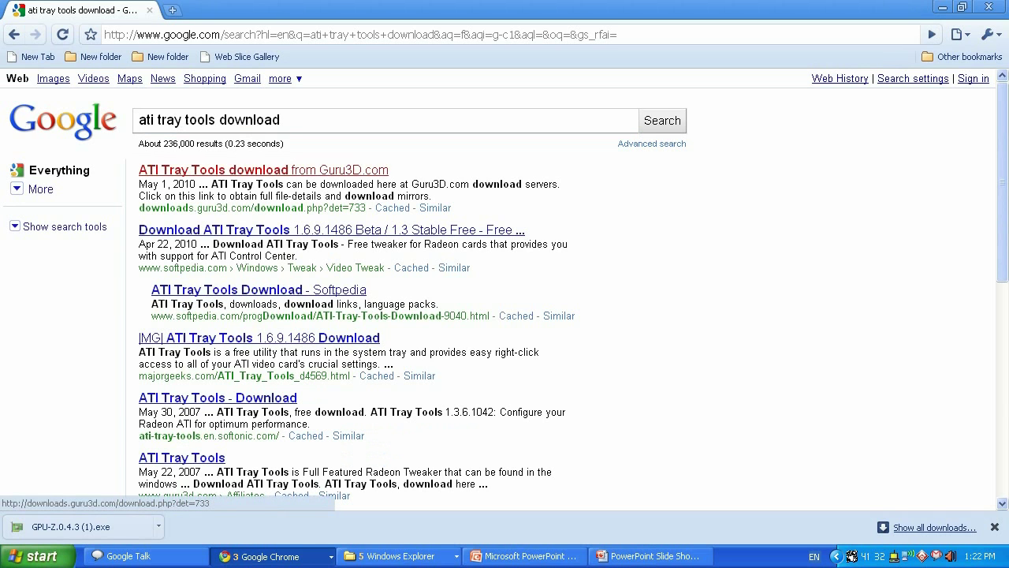
# Review Guru3D's ATI Tray Tools download page, then return and select the search query
pyautogui.click(213, 169)
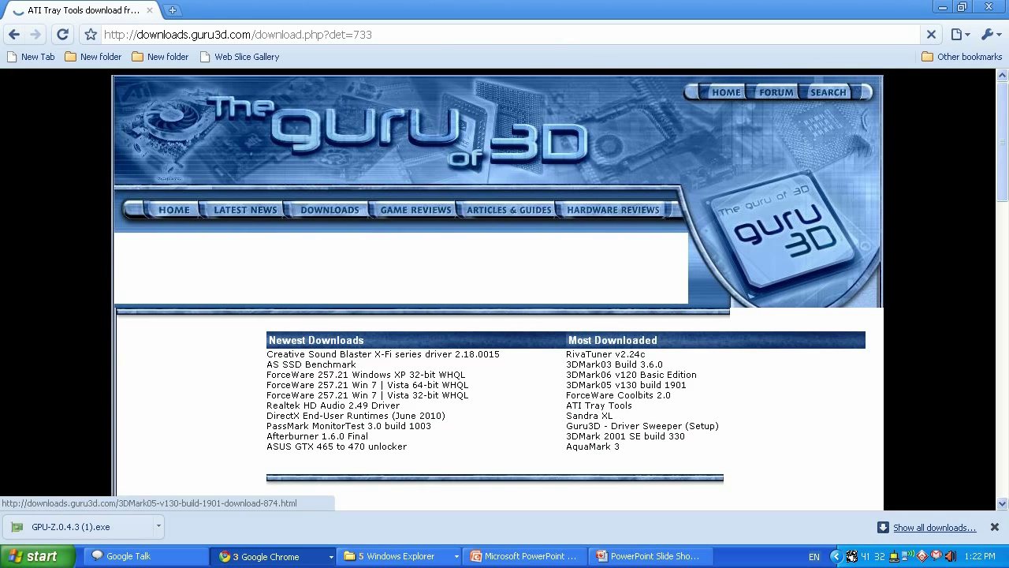
pyautogui.scroll(-4, 626, 385)
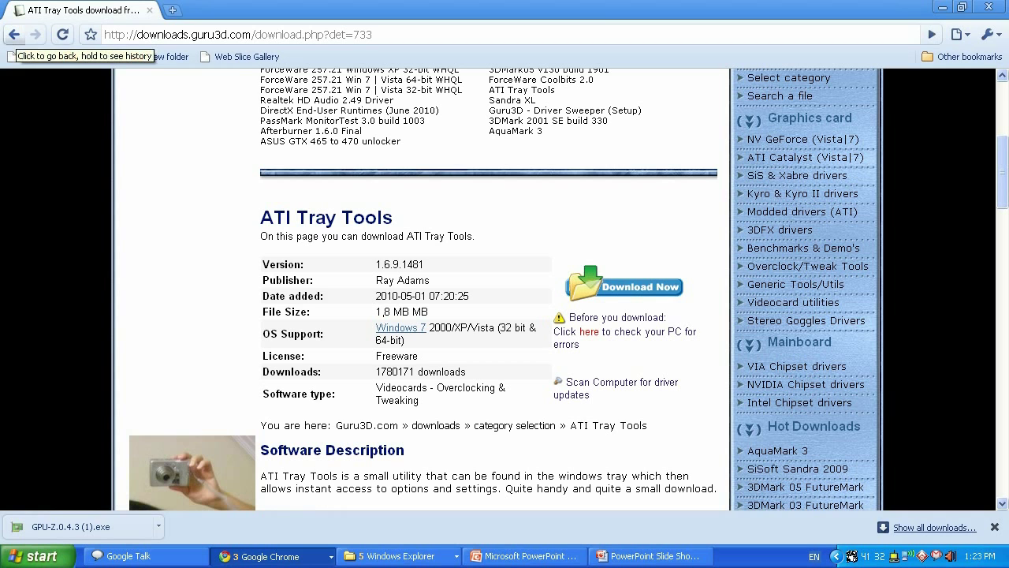
pyautogui.click(14, 34)
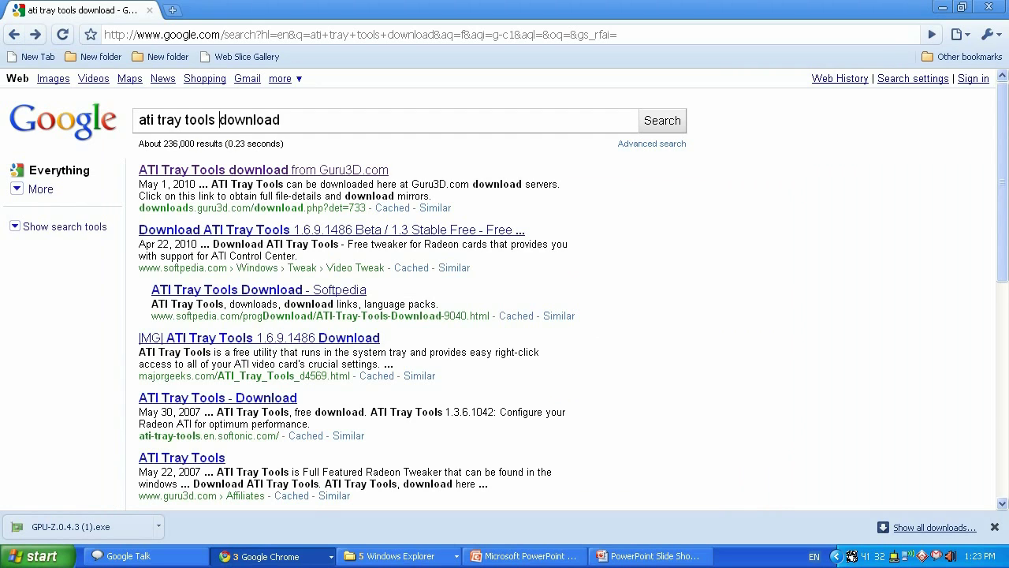
pyautogui.moveTo(219, 120); pyautogui.dragTo(138, 120)
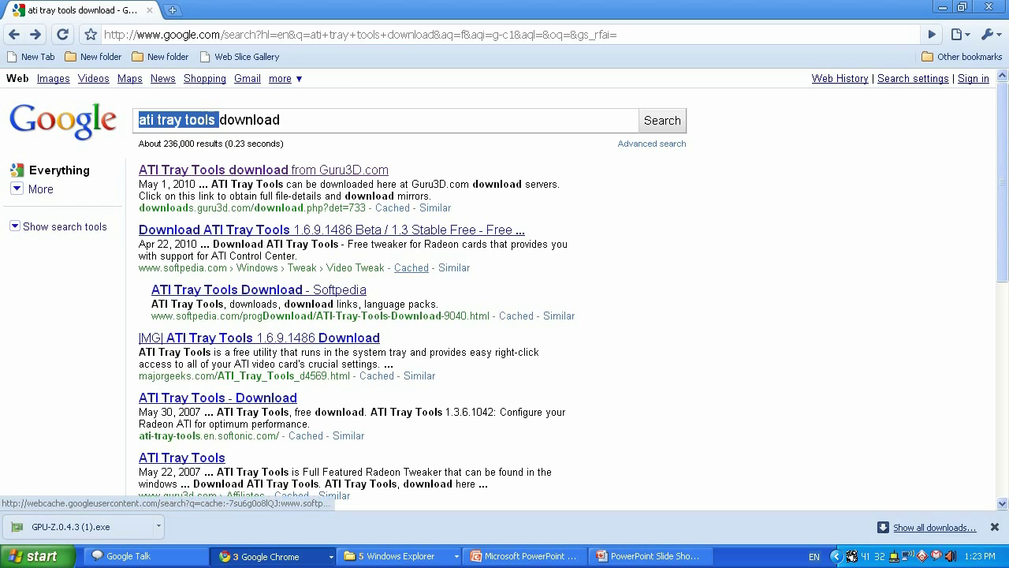
# Search for 'msi afterburner download', then switch to the OverclockingRadeon5750 folder window
pyautogui.write('msi afte')
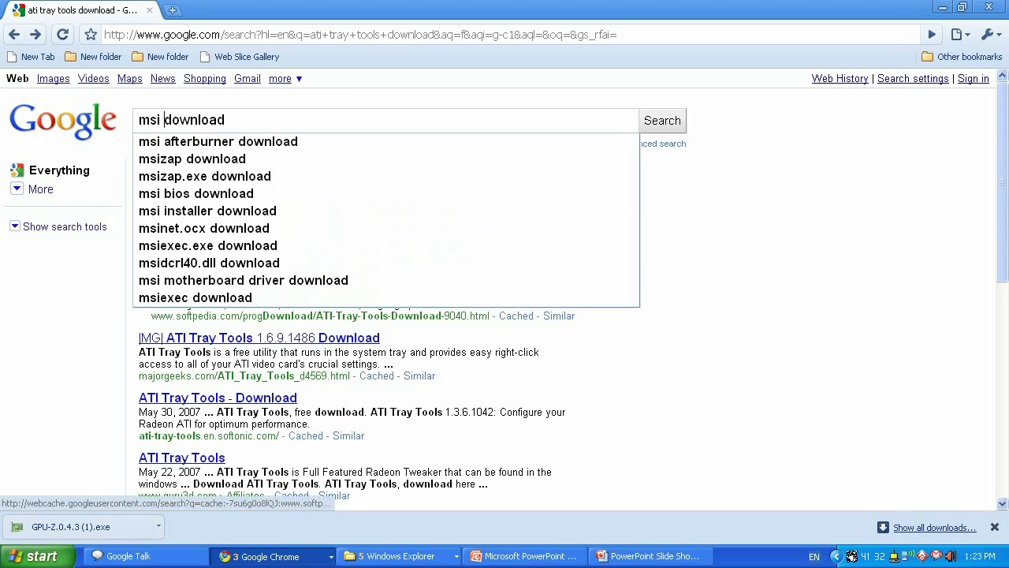
pyautogui.write('rburner')
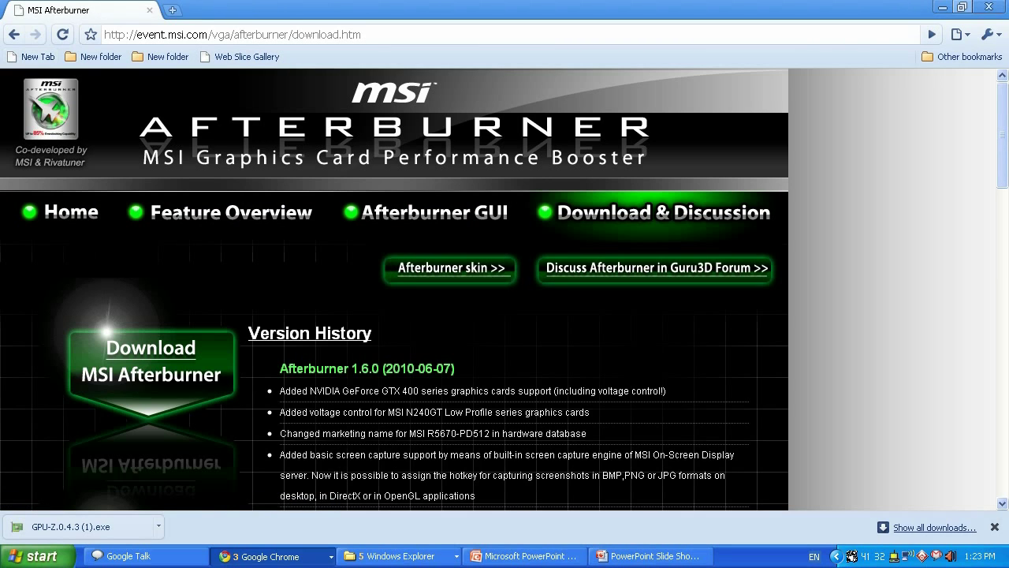
pyautogui.hotkey('alt', 'Tab')
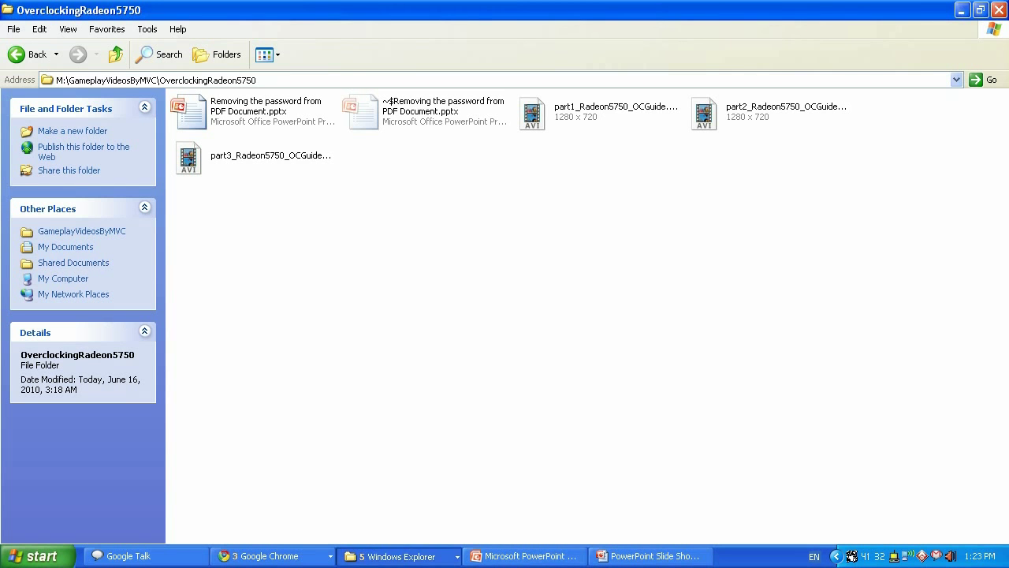
# Bring the MSI Afterburner Chrome window to the front from the grouped taskbar list
pyautogui.click(268, 556)
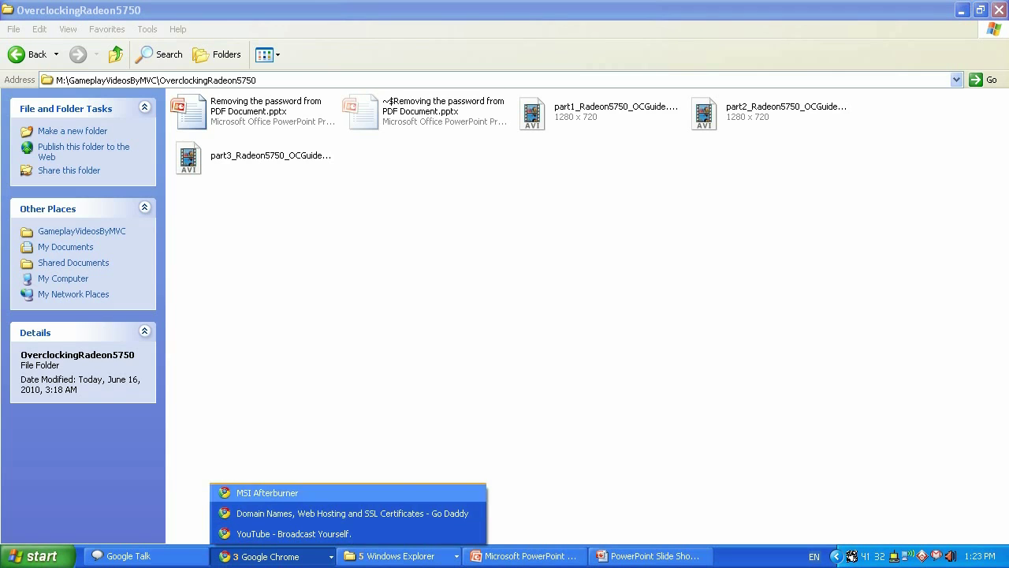
pyautogui.click(315, 496)
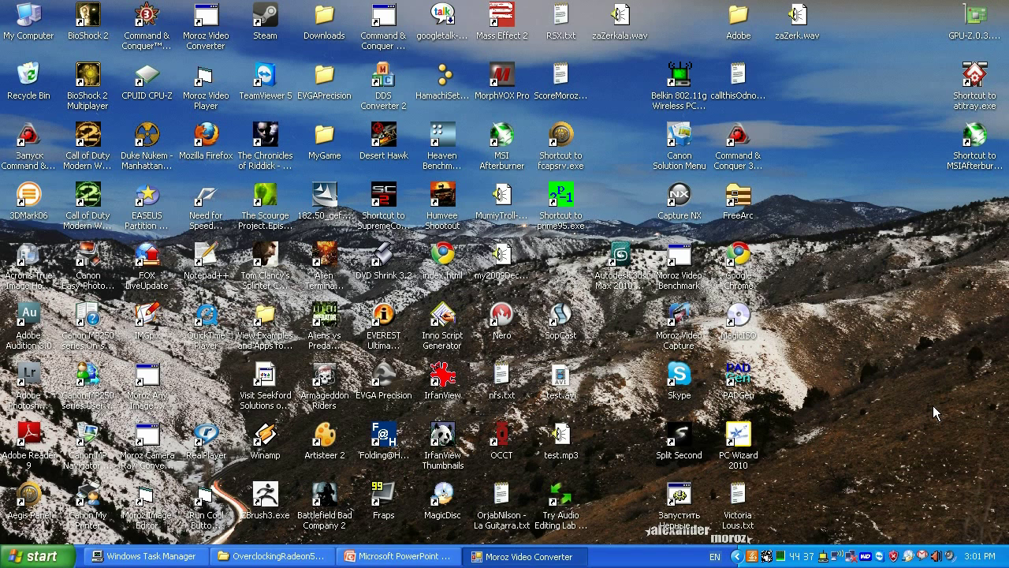
# Run GPU-Z and read the Radeon HD 5700 Series default clocks: 700 MHz core, 1150 MHz memory
pyautogui.doubleClick(977, 36)
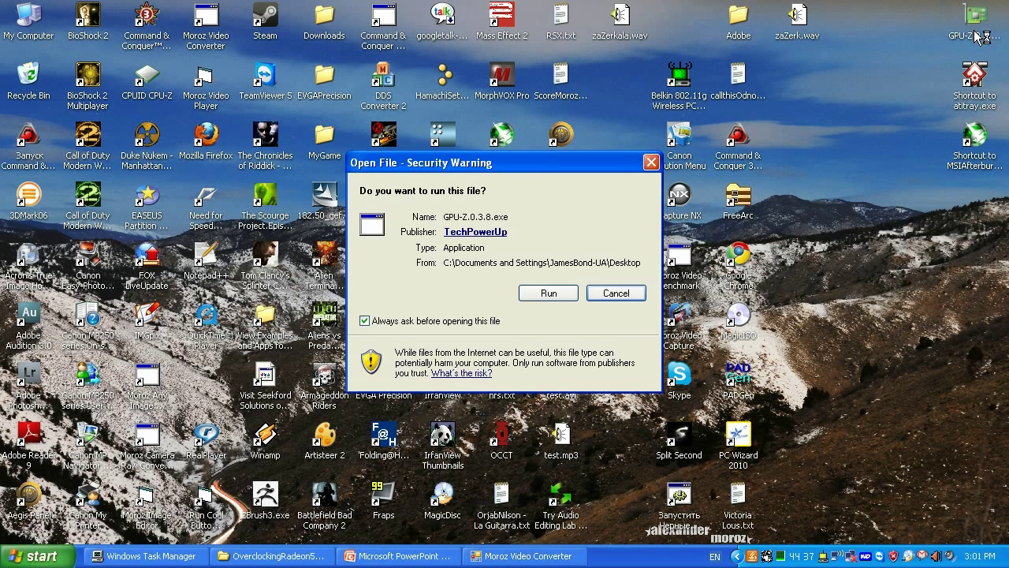
pyautogui.click(545, 303)
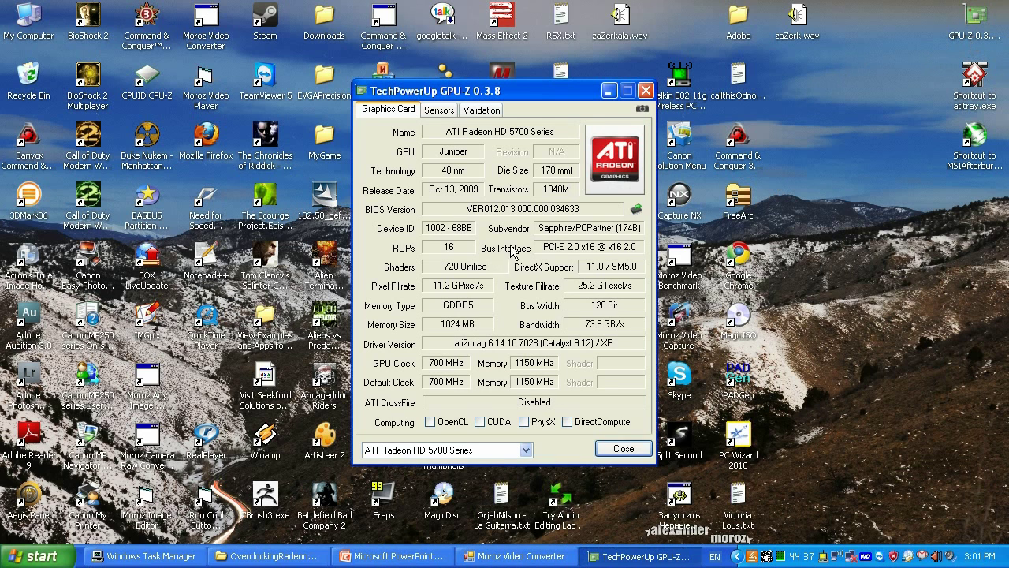
pyautogui.moveTo(473, 93); pyautogui.dragTo(584, 95)
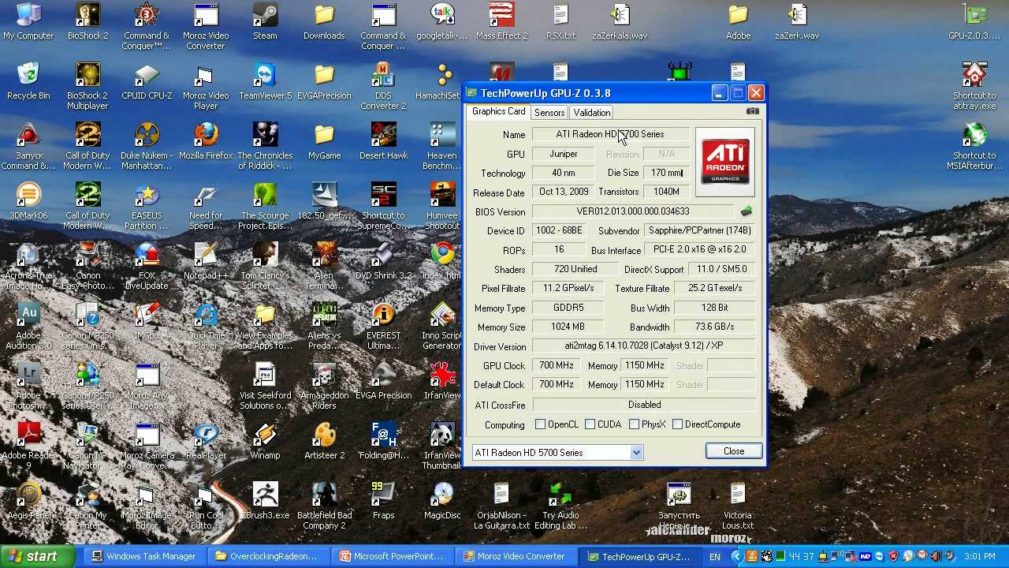
pyautogui.click(549, 112)
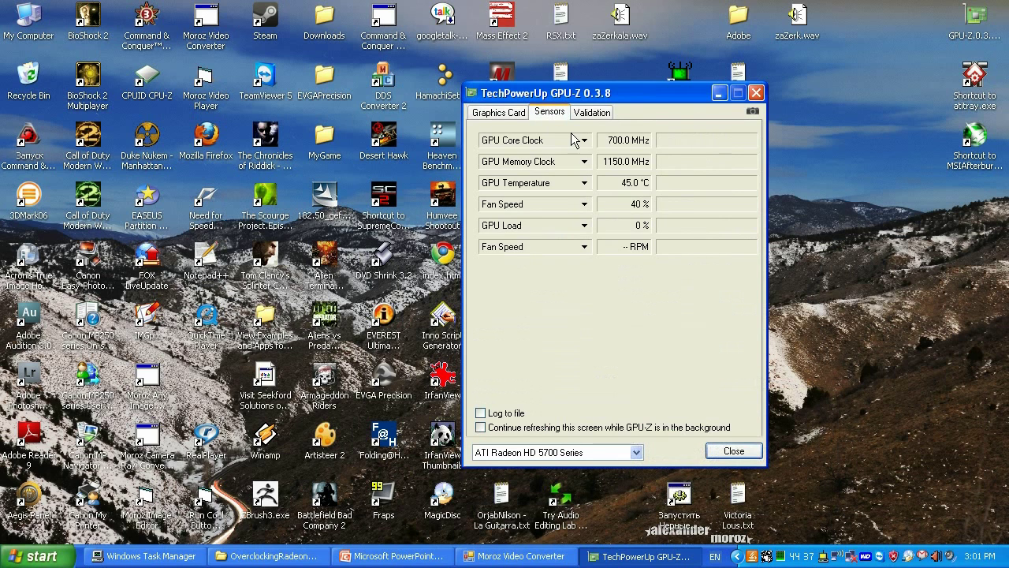
pyautogui.click(498, 114)
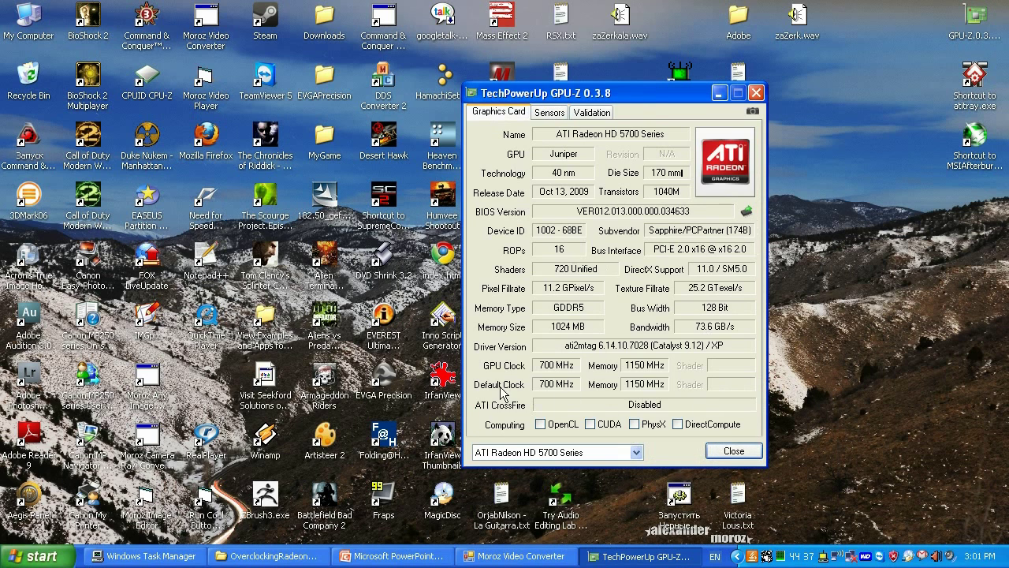
pyautogui.moveTo(552, 392)
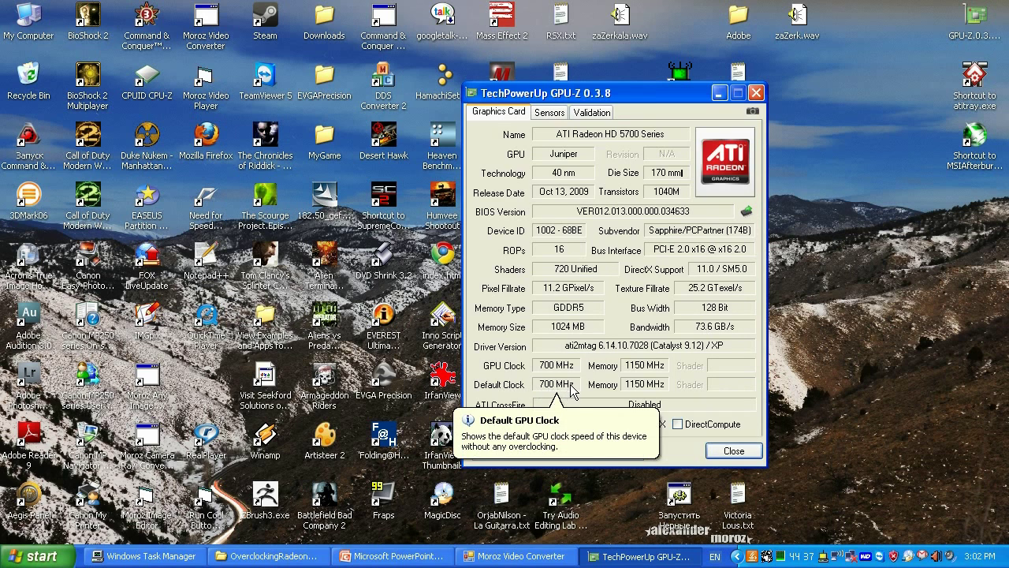
pyautogui.moveTo(650, 392)
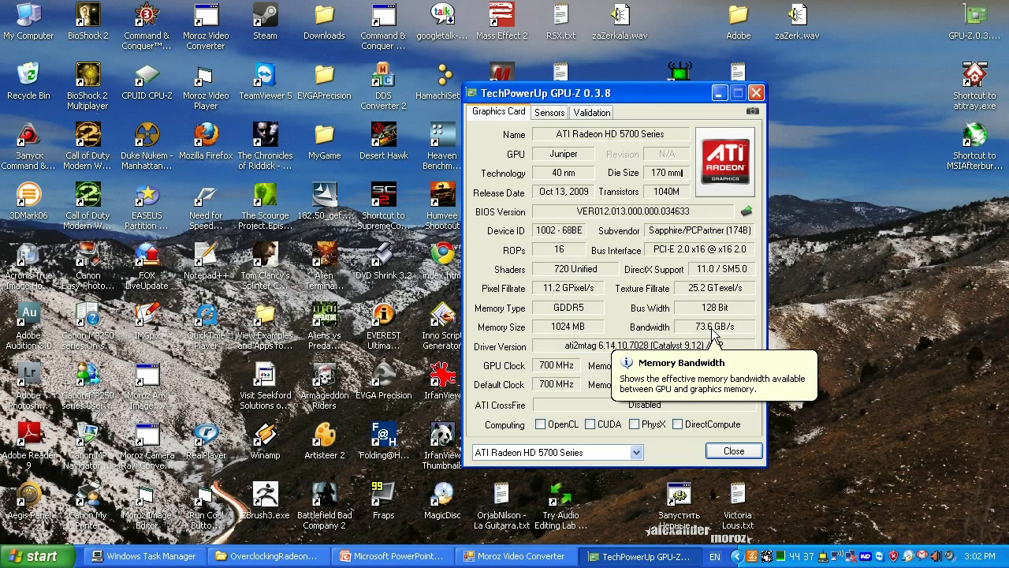
# Close GPU-Z and open MSI Afterburner, showing 700 MHz core, 1150 MHz memory, 40% fan
pyautogui.click(733, 452)
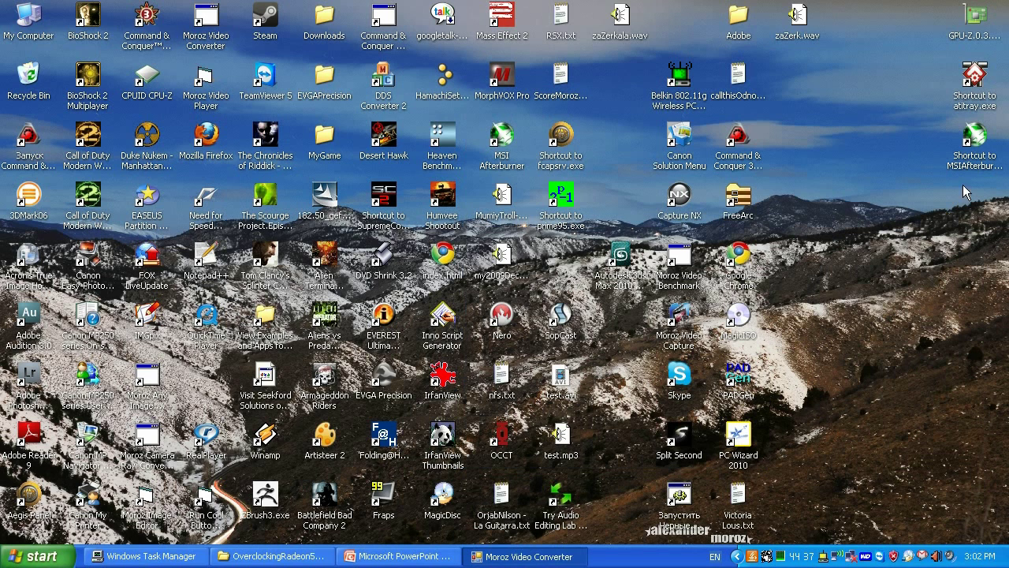
pyautogui.click(972, 141)
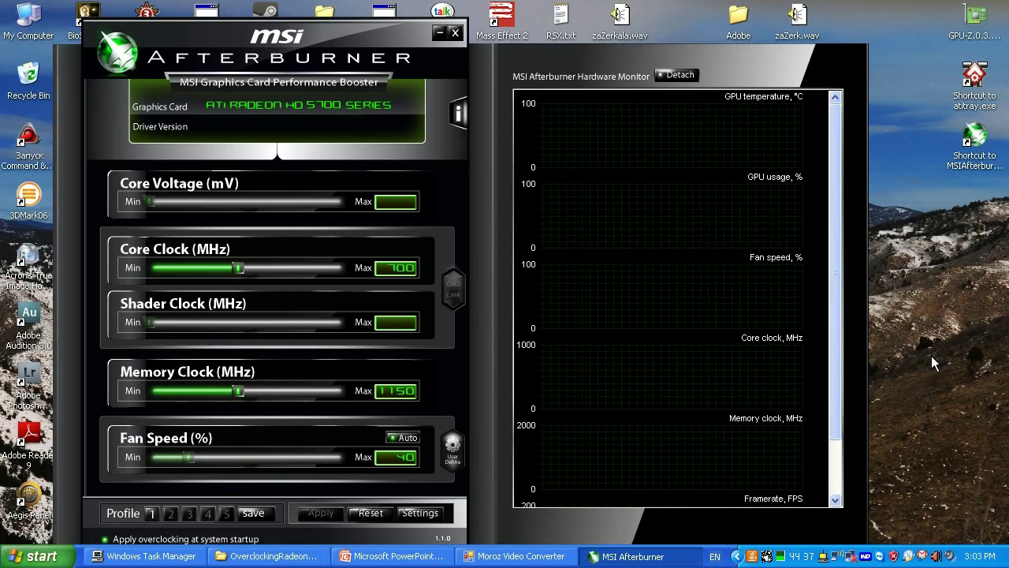
pyautogui.moveTo(396, 45); pyautogui.dragTo(399, 26)
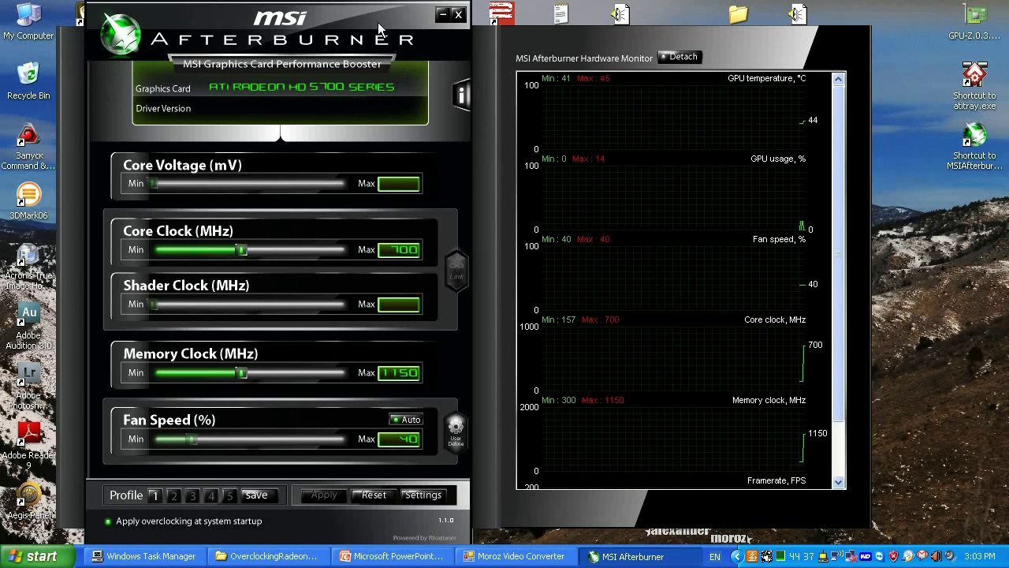
pyautogui.moveTo(377, 25); pyautogui.dragTo(429, 29)
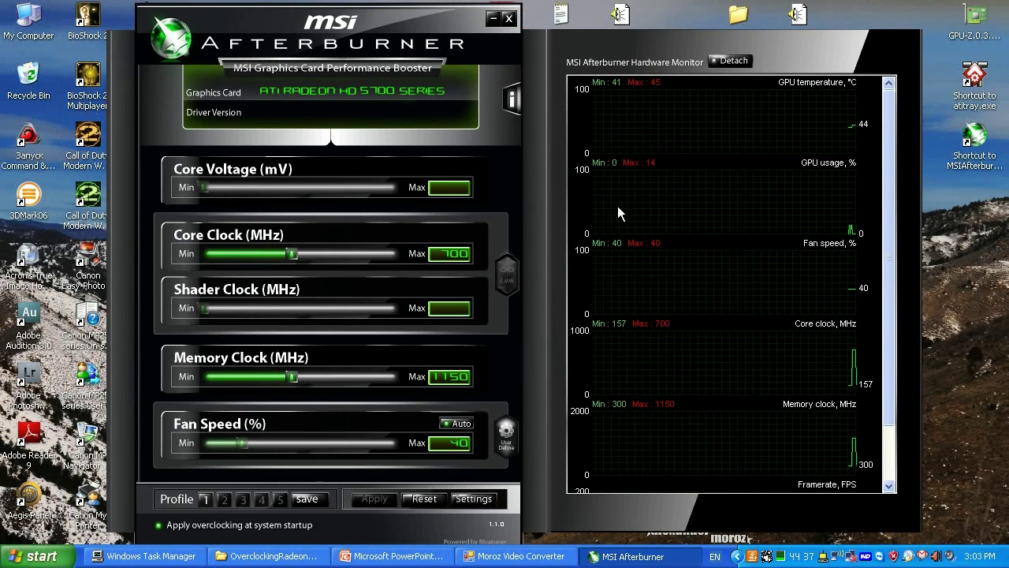
pyautogui.moveTo(618, 208)
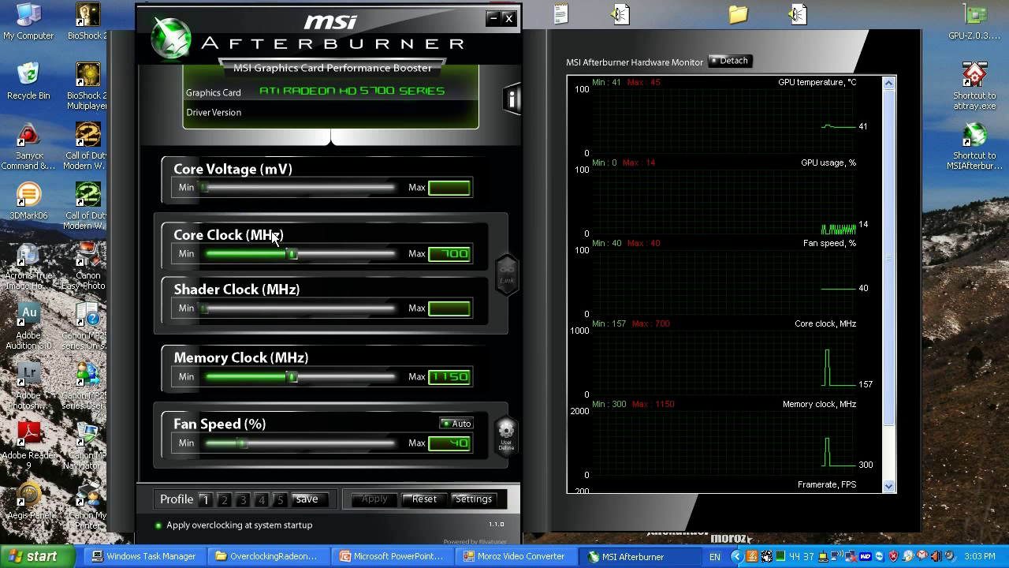
pyautogui.moveTo(292, 260)
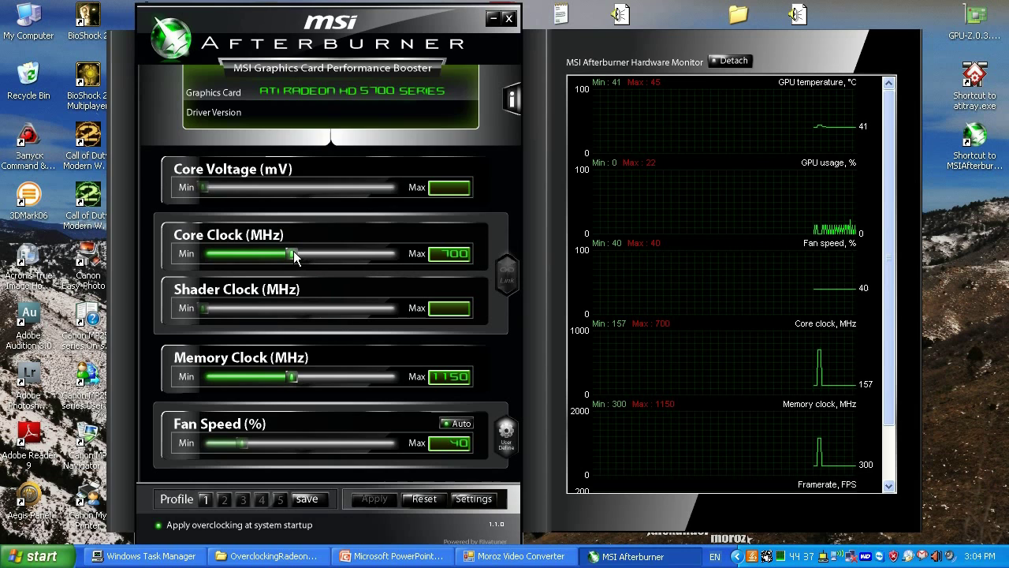
# Raise the core clock from 700 to 850 MHz and apply it
pyautogui.moveTo(294, 256); pyautogui.dragTo(383, 266)
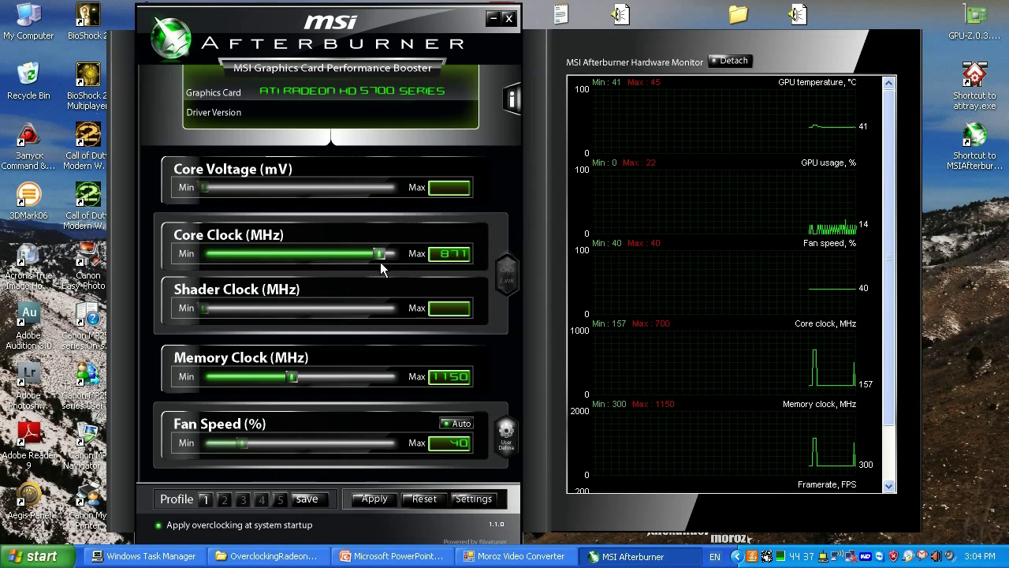
pyautogui.click(367, 498)
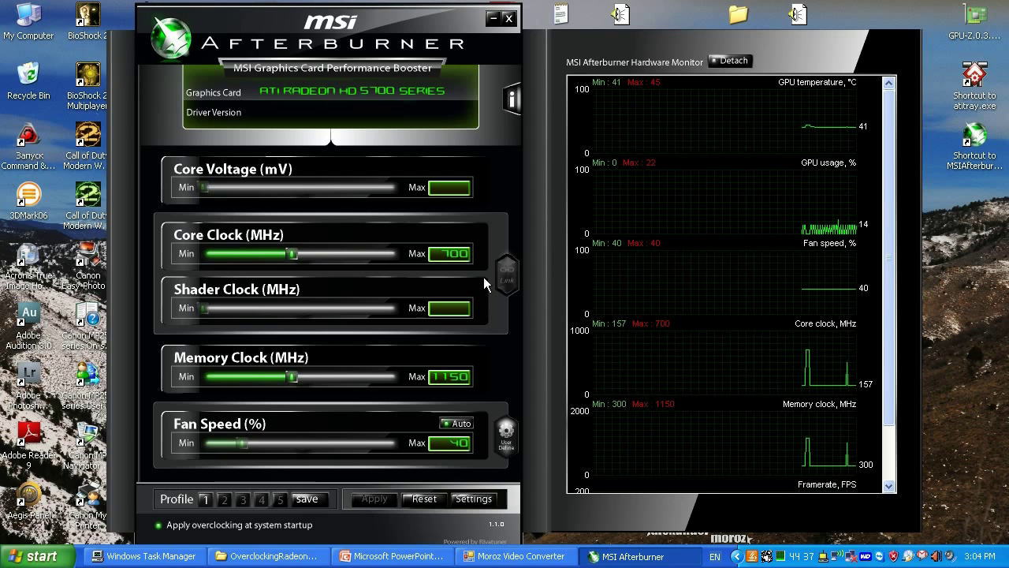
pyautogui.moveTo(291, 254); pyautogui.dragTo(373, 261)
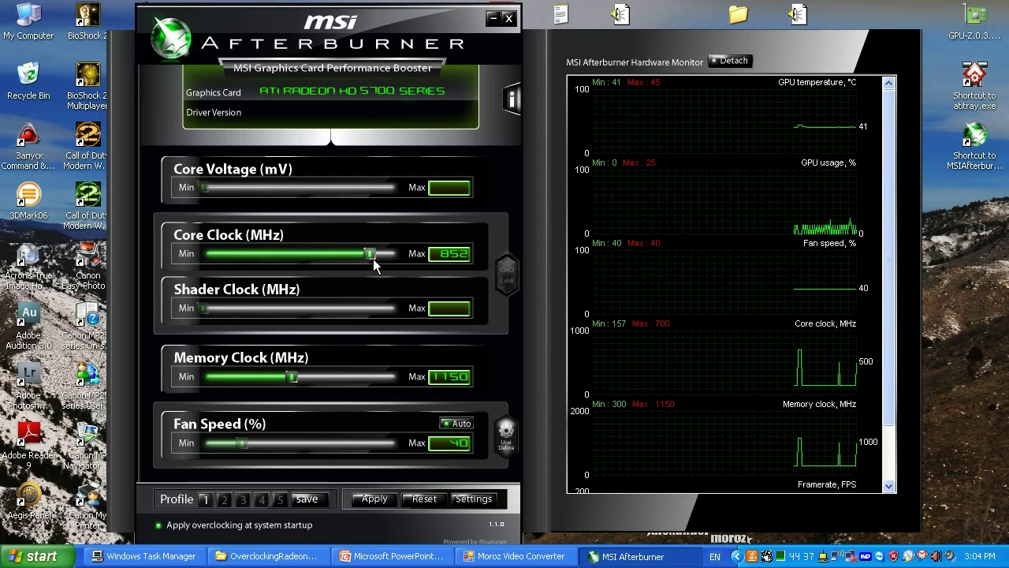
pyautogui.press('Left')
pyautogui.press('Left')
pyautogui.press('Left')
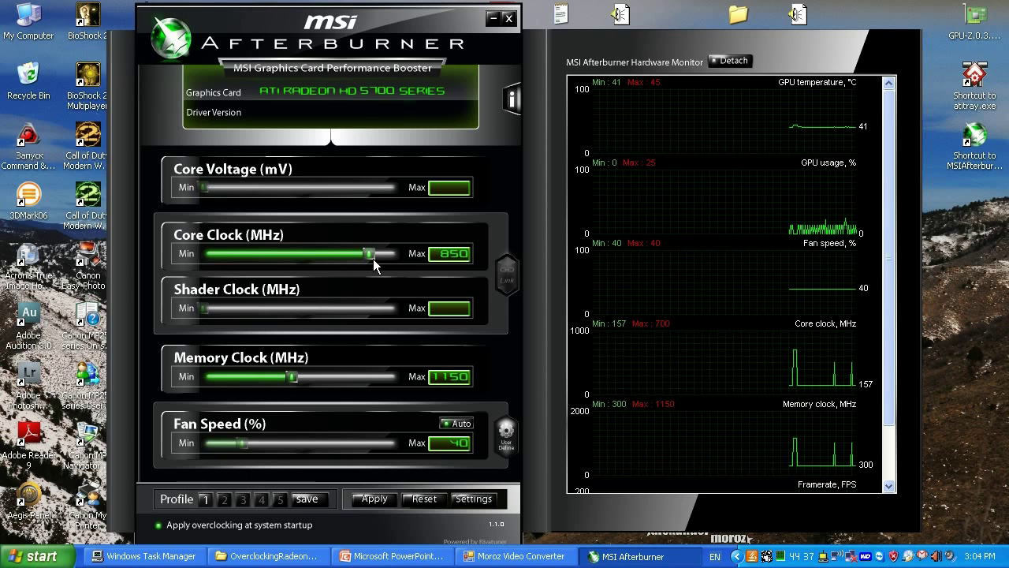
pyautogui.click(375, 497)
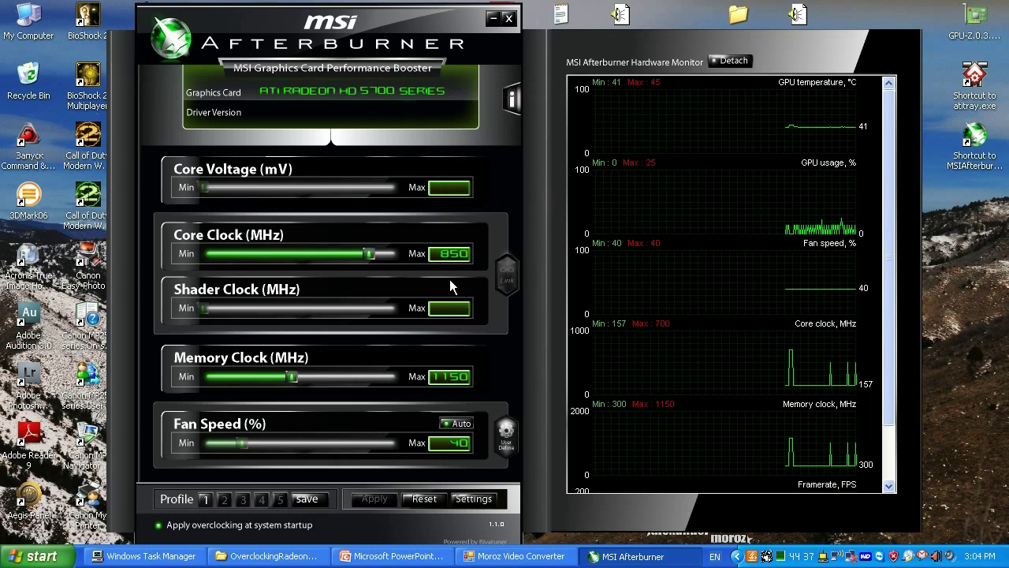
# Try 863 and 854 MHz core clocks, finally applying 863 MHz
pyautogui.moveTo(372, 255); pyautogui.dragTo(377, 253)
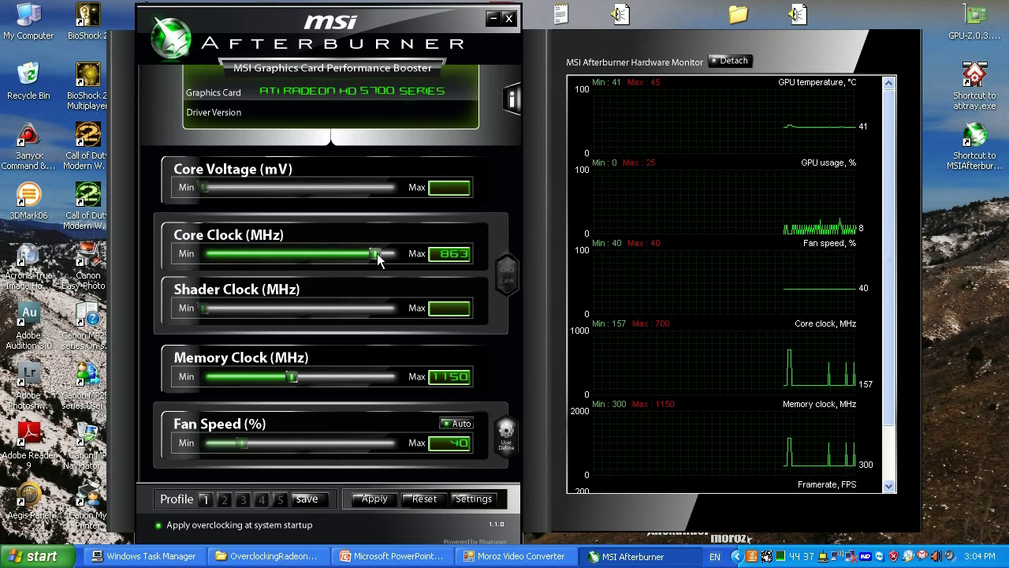
pyautogui.click(379, 498)
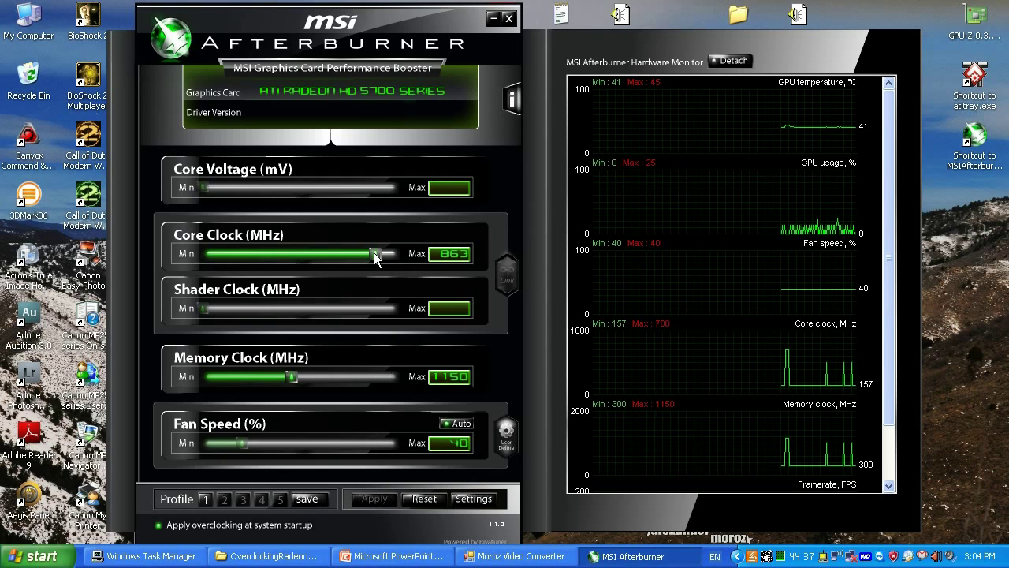
pyautogui.moveTo(376, 253); pyautogui.dragTo(370, 255)
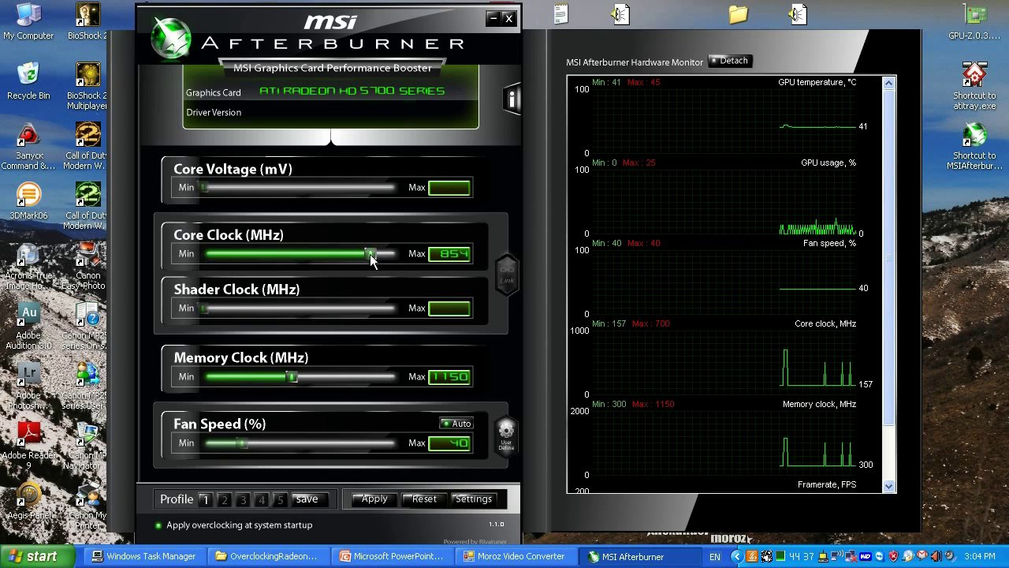
pyautogui.click(376, 499)
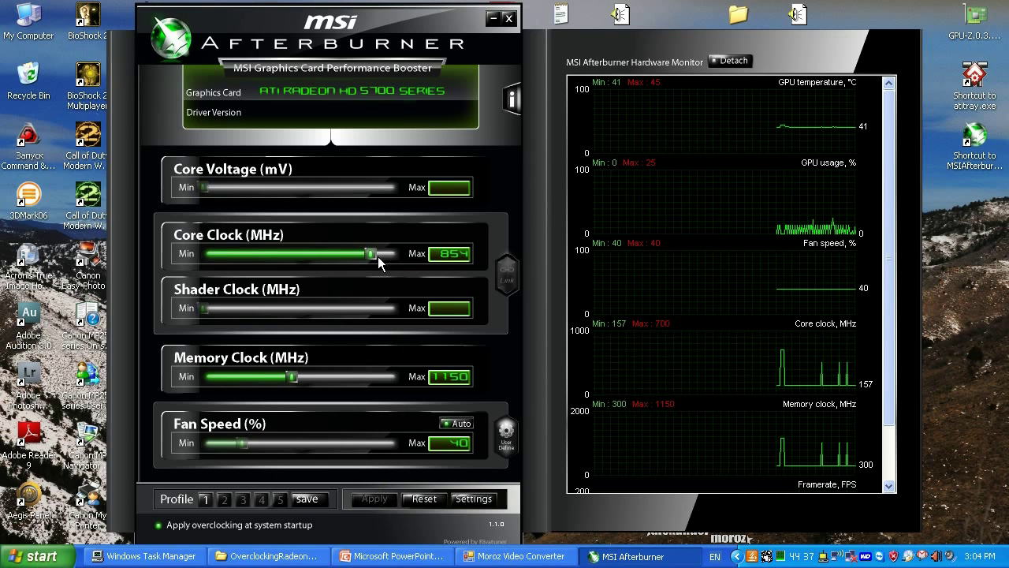
pyautogui.moveTo(375, 254); pyautogui.dragTo(381, 254)
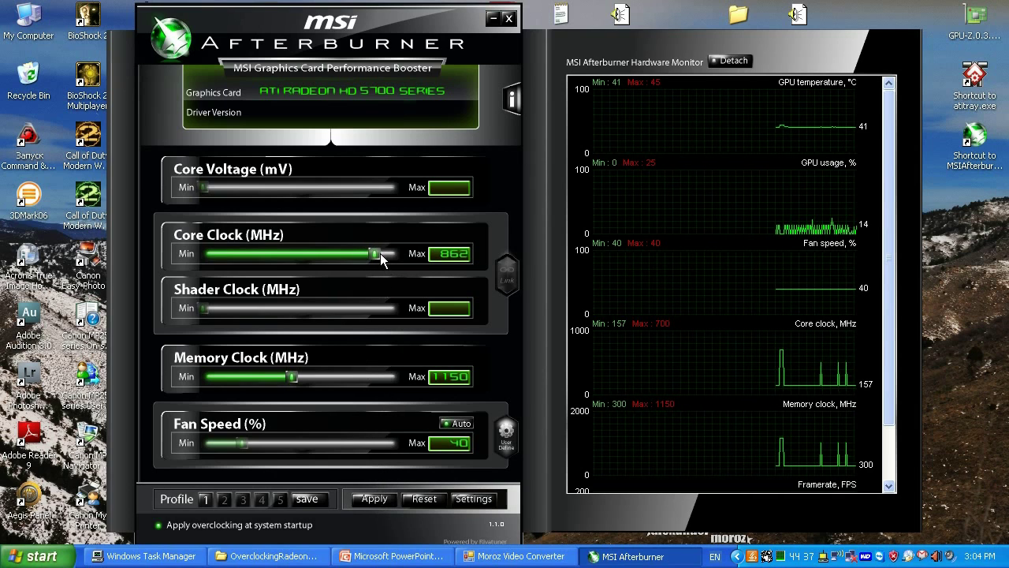
pyautogui.click(381, 497)
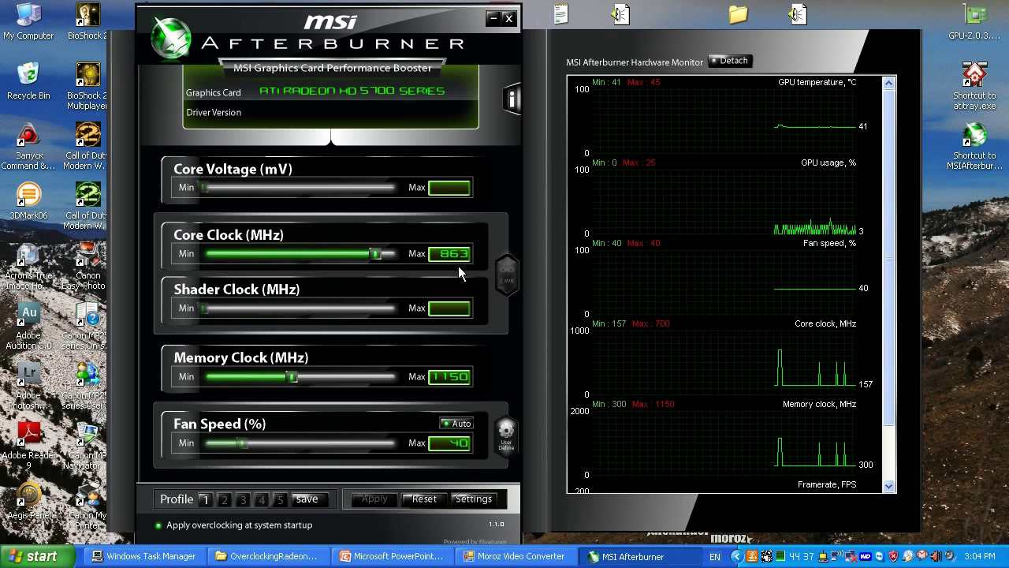
# Confirm 863 MHz GPU and 1150 MHz memory in GPU-Z, then push the core clock toward 890 MHz
pyautogui.doubleClick(984, 22)
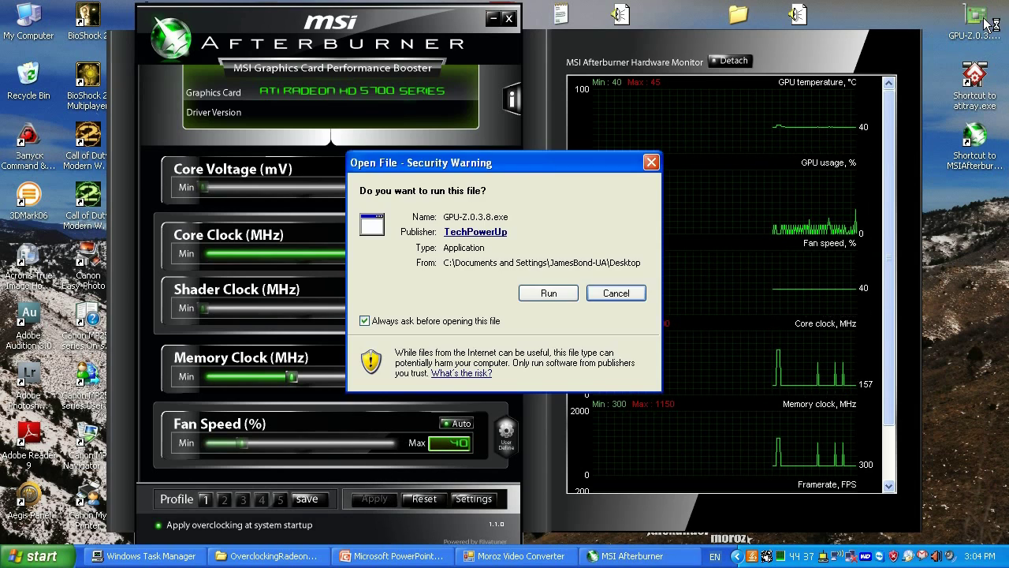
pyautogui.click(558, 294)
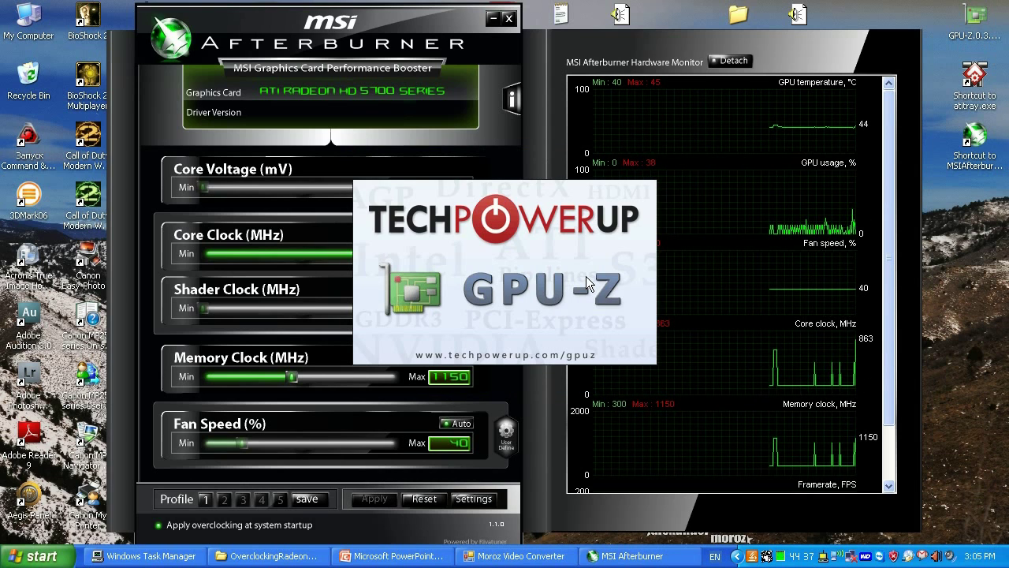
pyautogui.moveTo(543, 90); pyautogui.dragTo(838, 105)
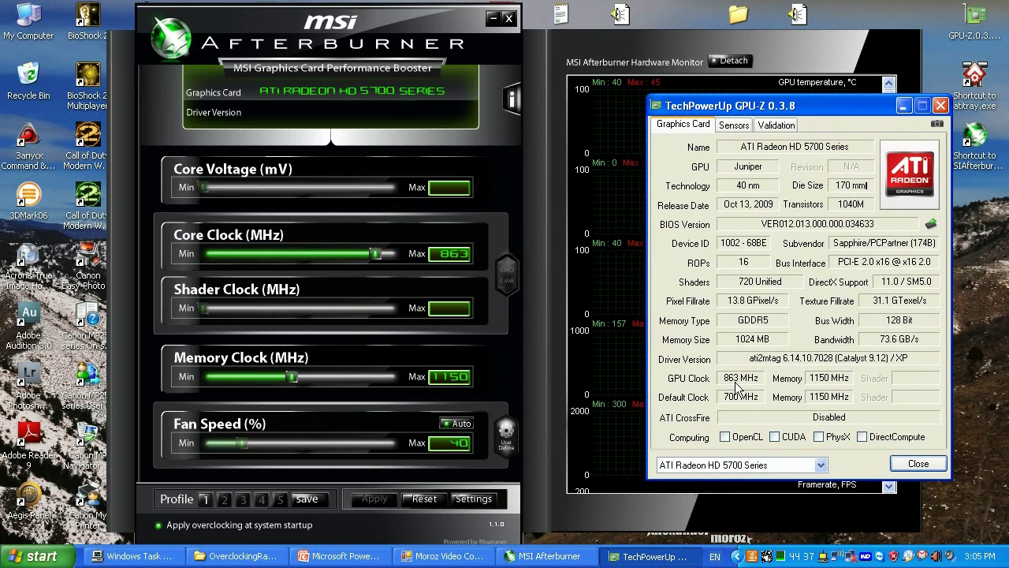
pyautogui.moveTo(376, 253); pyautogui.dragTo(399, 253)
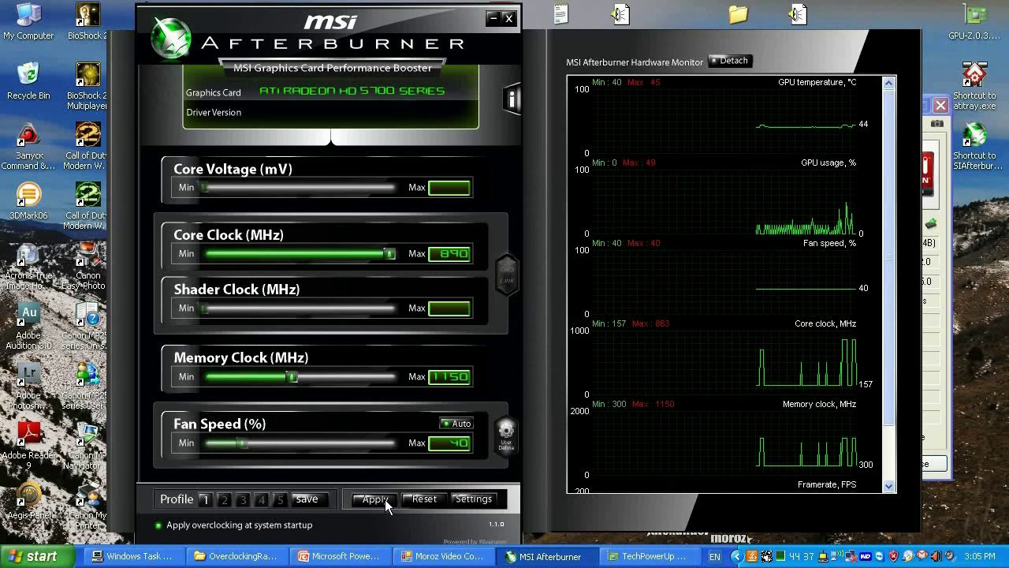
# Apply 863 MHz core clock, try raising it toward 890 MHz, and re-apply back at 863 MHz
pyautogui.click(385, 499)
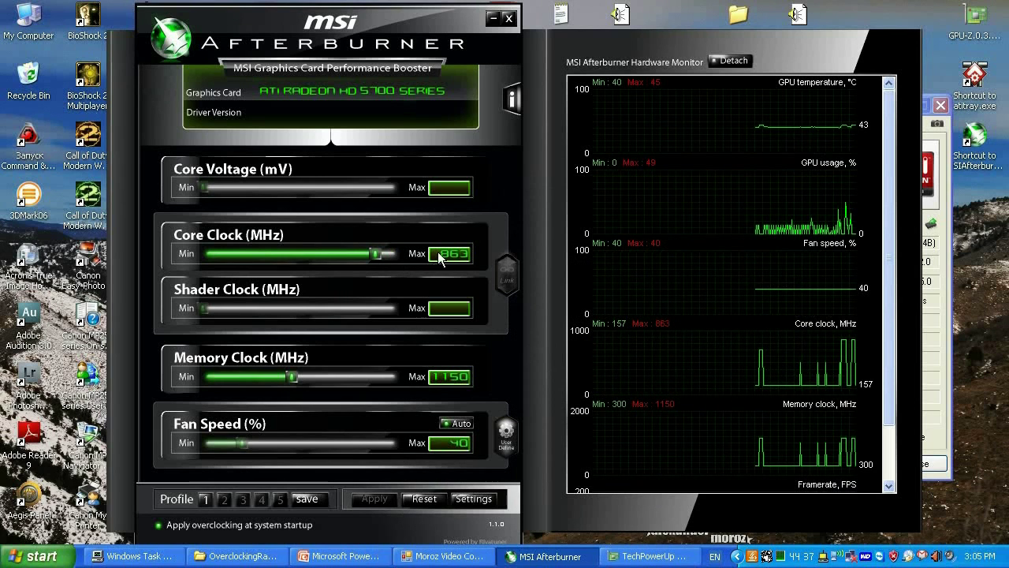
pyautogui.press('Right')
pyautogui.press('Right')
pyautogui.press('Right')
pyautogui.press('Right')
pyautogui.press('Right')
pyautogui.press('Right')
pyautogui.press('Right')
pyautogui.press('Right')
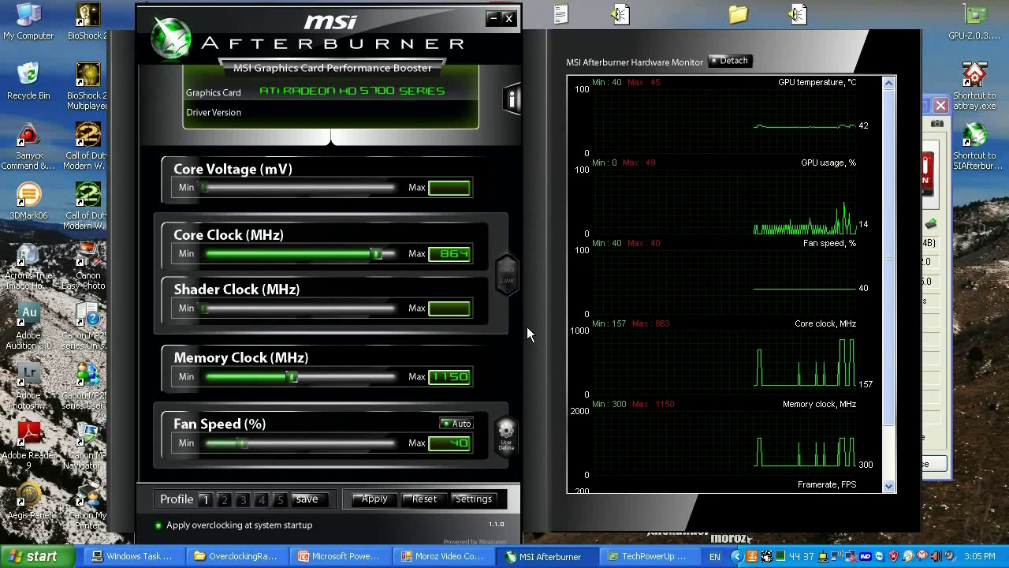
pyautogui.press('Right')
pyautogui.press('Right')
pyautogui.press('Right')
pyautogui.press('Right')
pyautogui.press('Right')
pyautogui.press('Right')
pyautogui.press('Right')
pyautogui.press('Right')
pyautogui.press('Right')
pyautogui.press('Right')
pyautogui.press('Right')
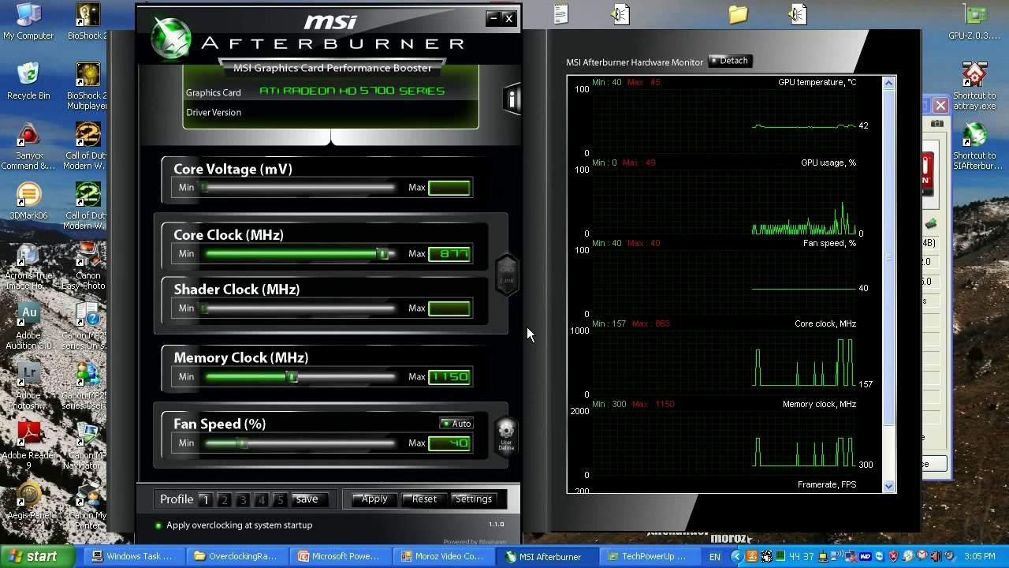
pyautogui.press('Right')
pyautogui.press('Right')
pyautogui.press('Right')
pyautogui.press('Right')
pyautogui.press('Right')
pyautogui.press('Right')
pyautogui.press('Right')
pyautogui.press('Right')
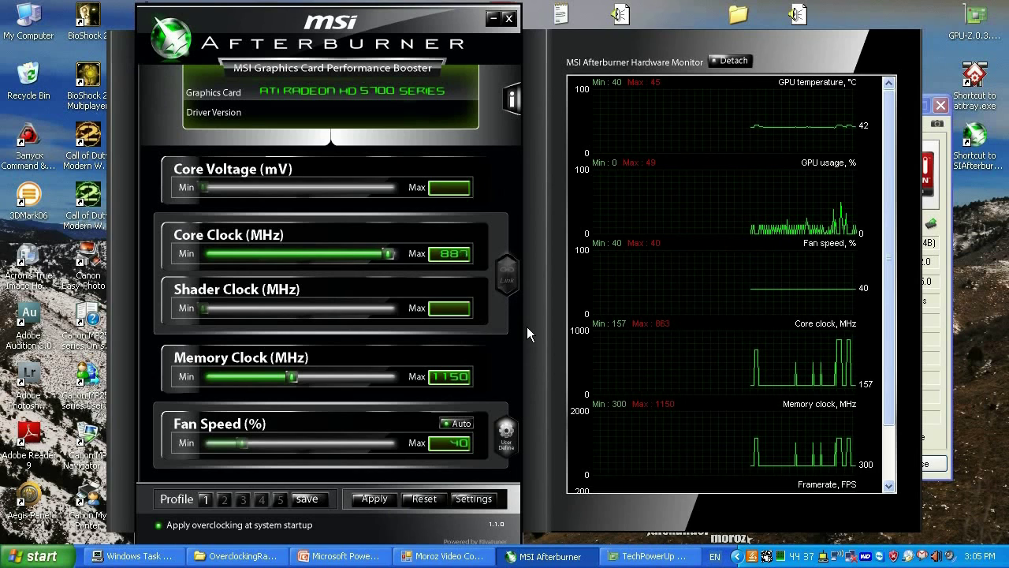
pyautogui.click(381, 500)
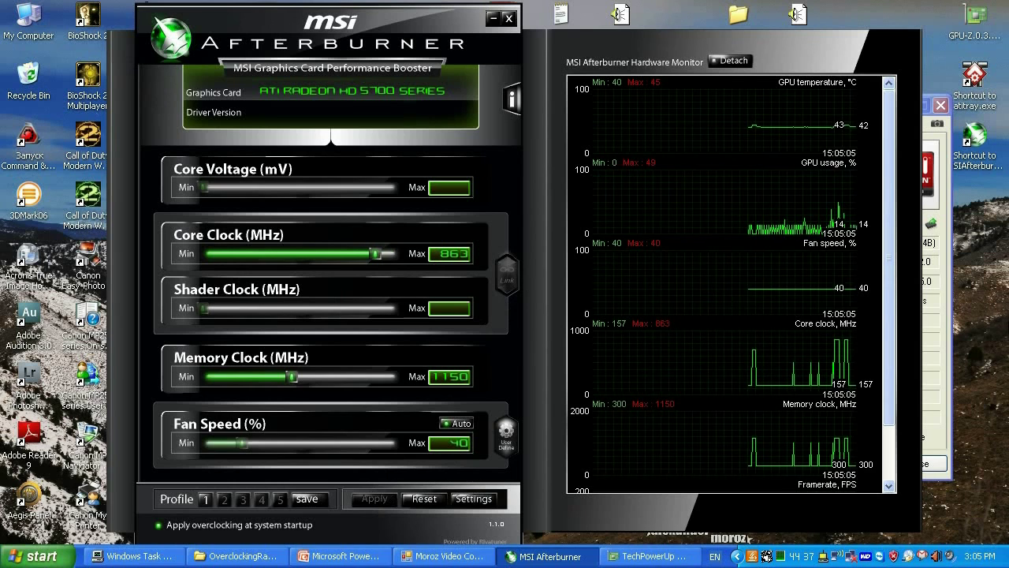
# Move GPU-Z to the top-right corner of the screen to confirm the 863 MHz GPU clock
pyautogui.click(949, 423)
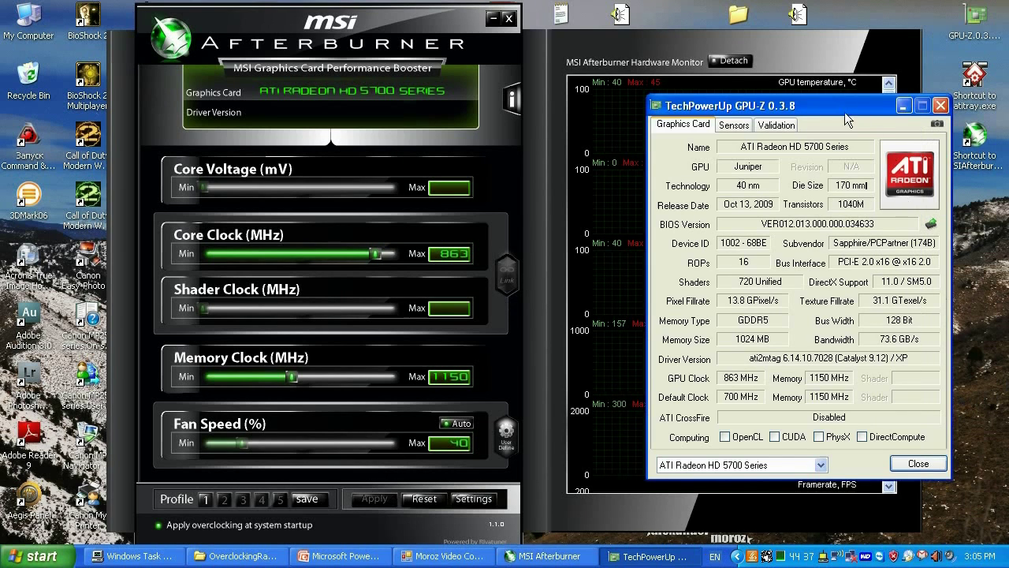
pyautogui.moveTo(844, 112); pyautogui.dragTo(891, 17)
pyautogui.moveTo(812, 217)
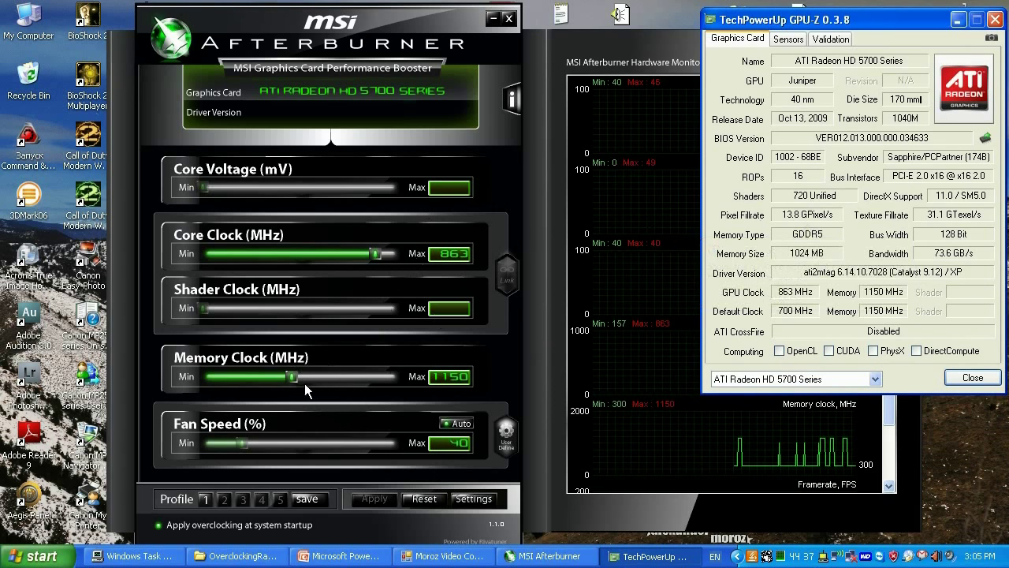
# Set the memory clock to exactly 1200 MHz, apply it, and verify 1200 MHz in GPU-Z
pyautogui.moveTo(297, 378)
pyautogui.mouseDown()
pyautogui.moveTo(321, 378)
pyautogui.moveTo(311, 378)
pyautogui.mouseUp()
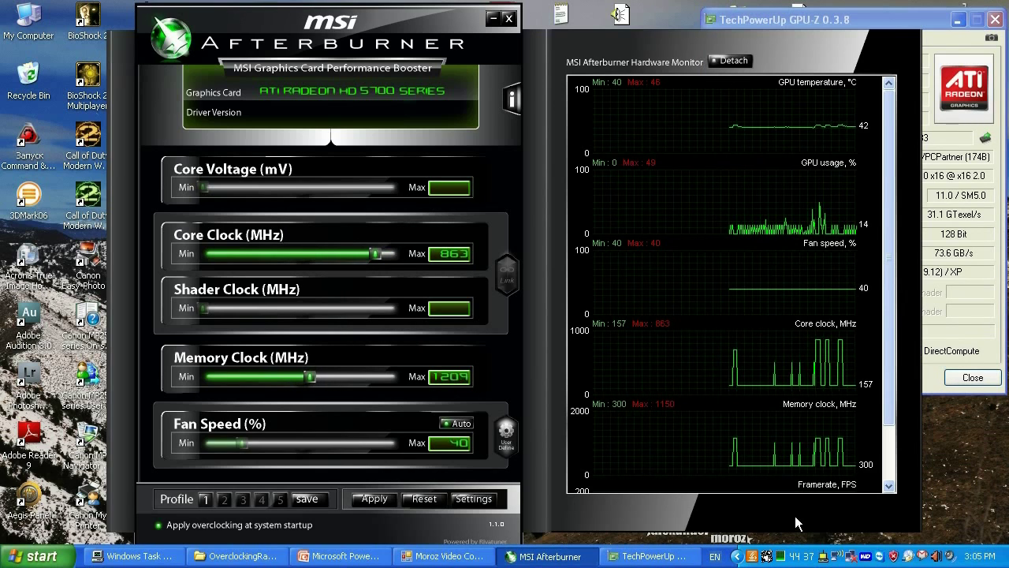
pyautogui.press('Left')
pyautogui.press('Left')
pyautogui.press('Left')
pyautogui.press('Left')
pyautogui.press('Left')
pyautogui.press('Left')
pyautogui.press('Left')
pyautogui.press('Left')
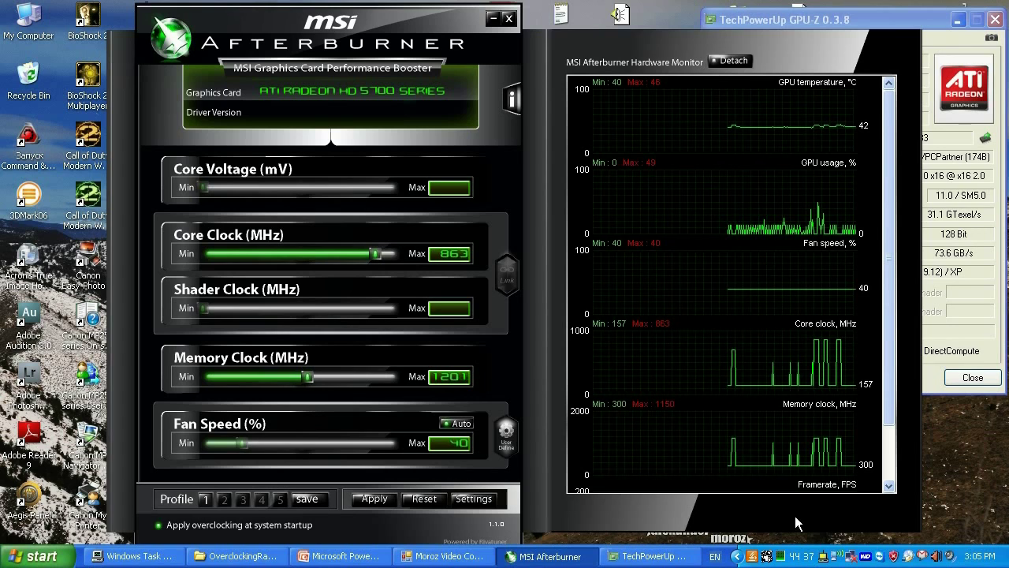
pyautogui.press('Left')
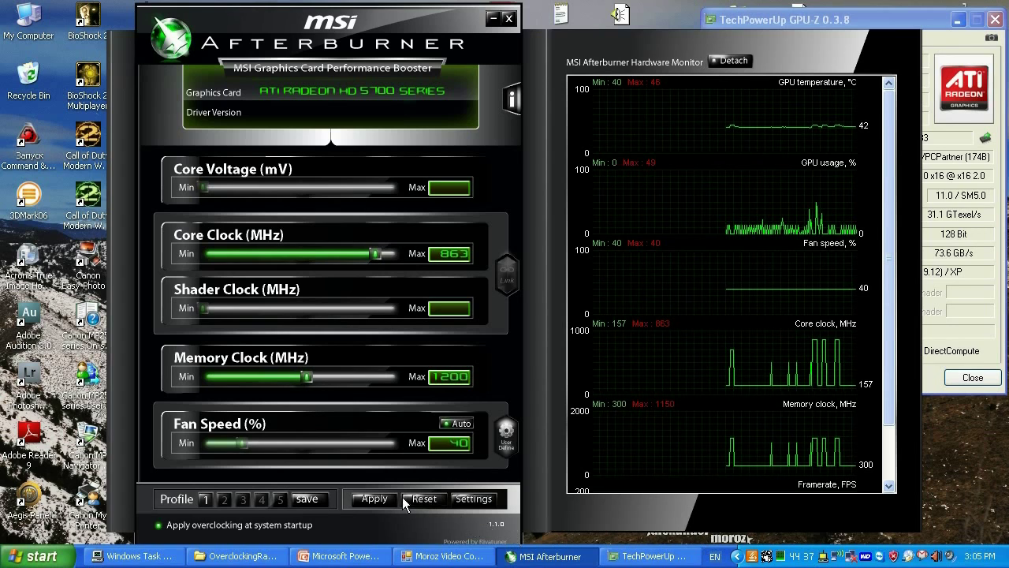
pyautogui.click(375, 500)
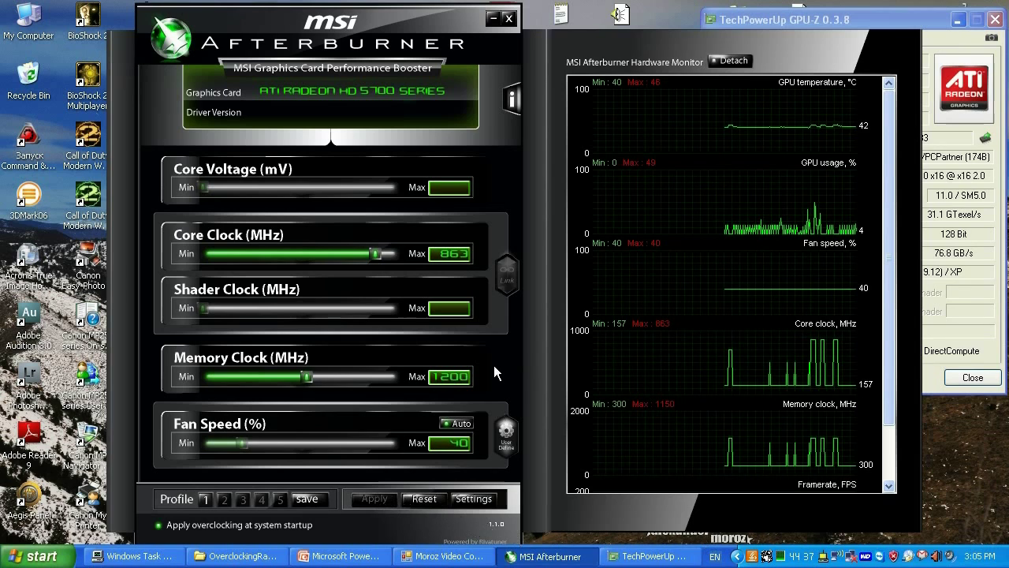
pyautogui.click(980, 361)
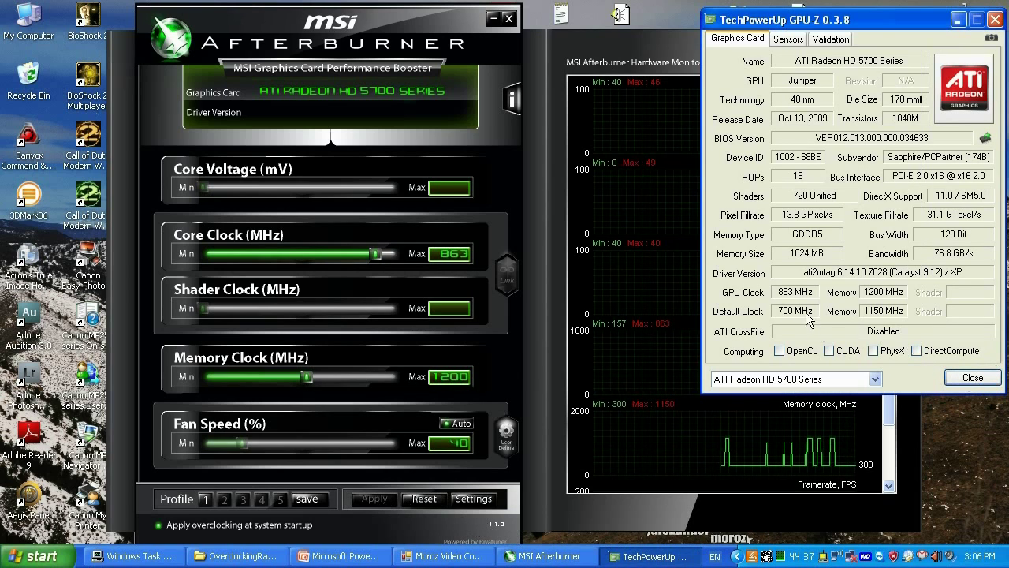
pyautogui.moveTo(873, 302)
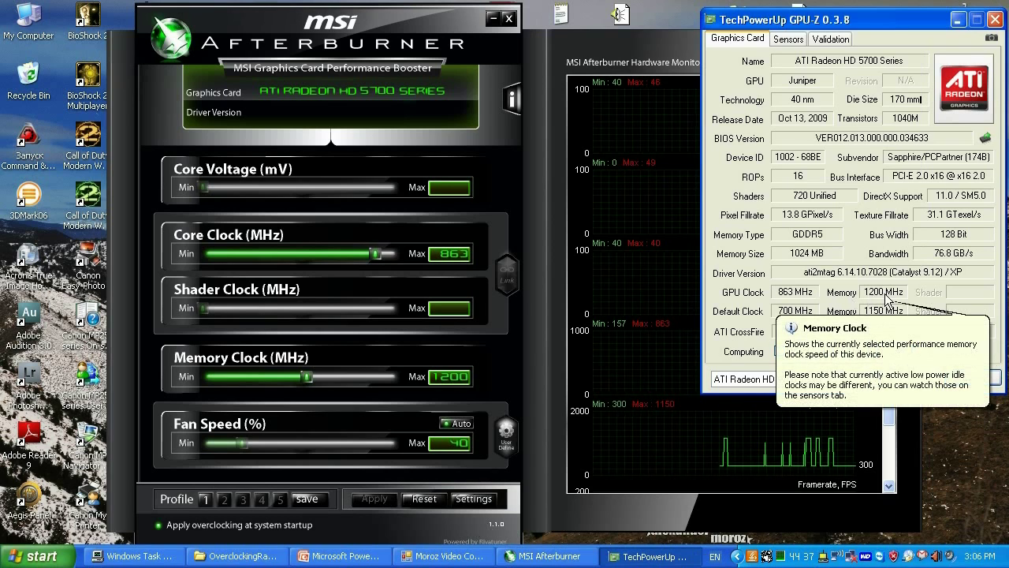